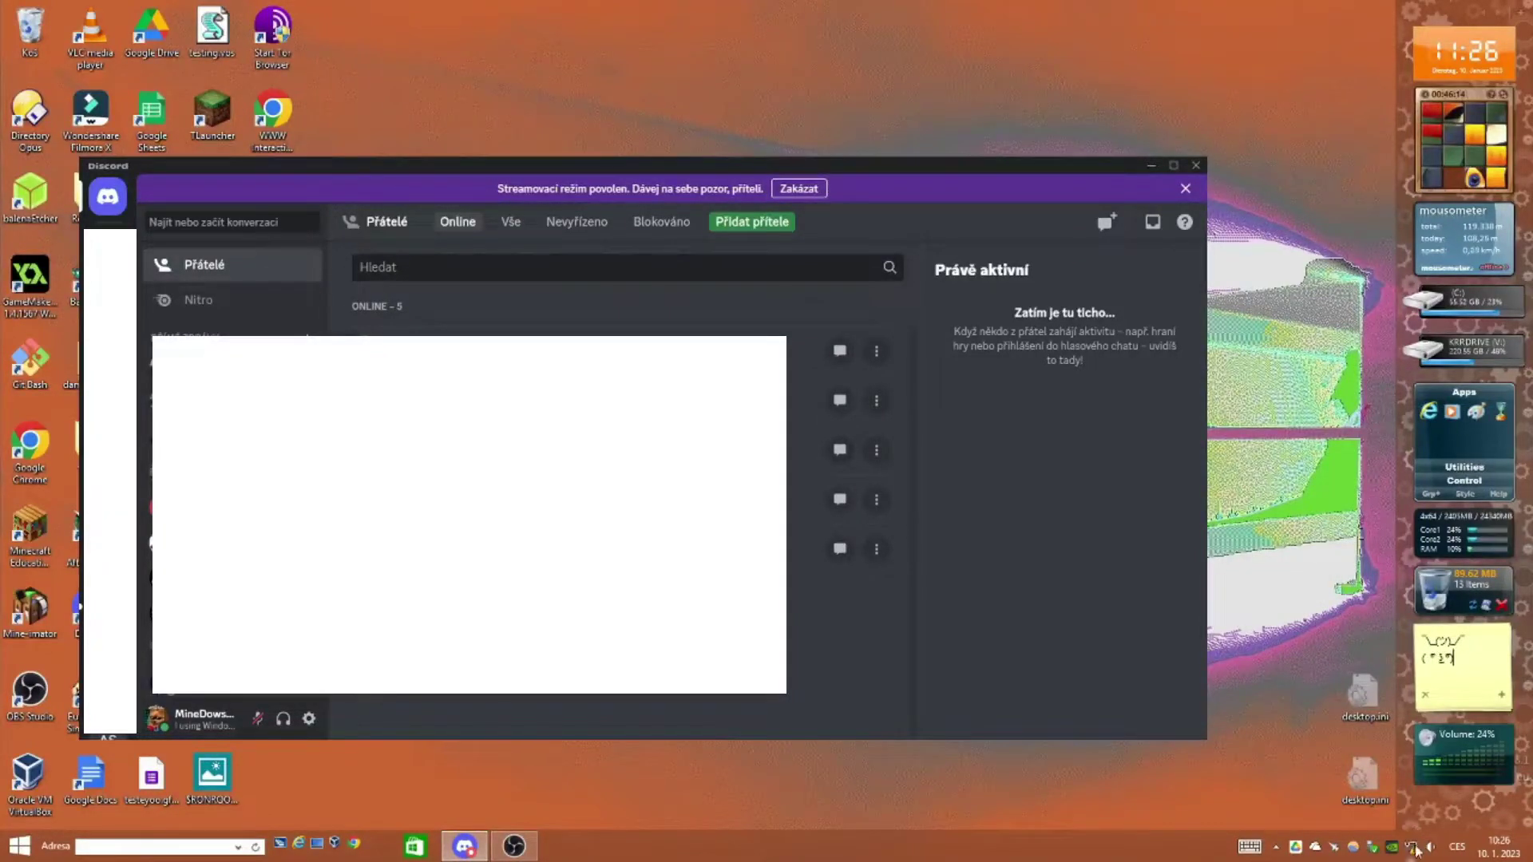
Step: Check the host's date, then start the 'vzpomínka na win 8.1' VM from VirtualBox Manager
left_click(1498, 847)
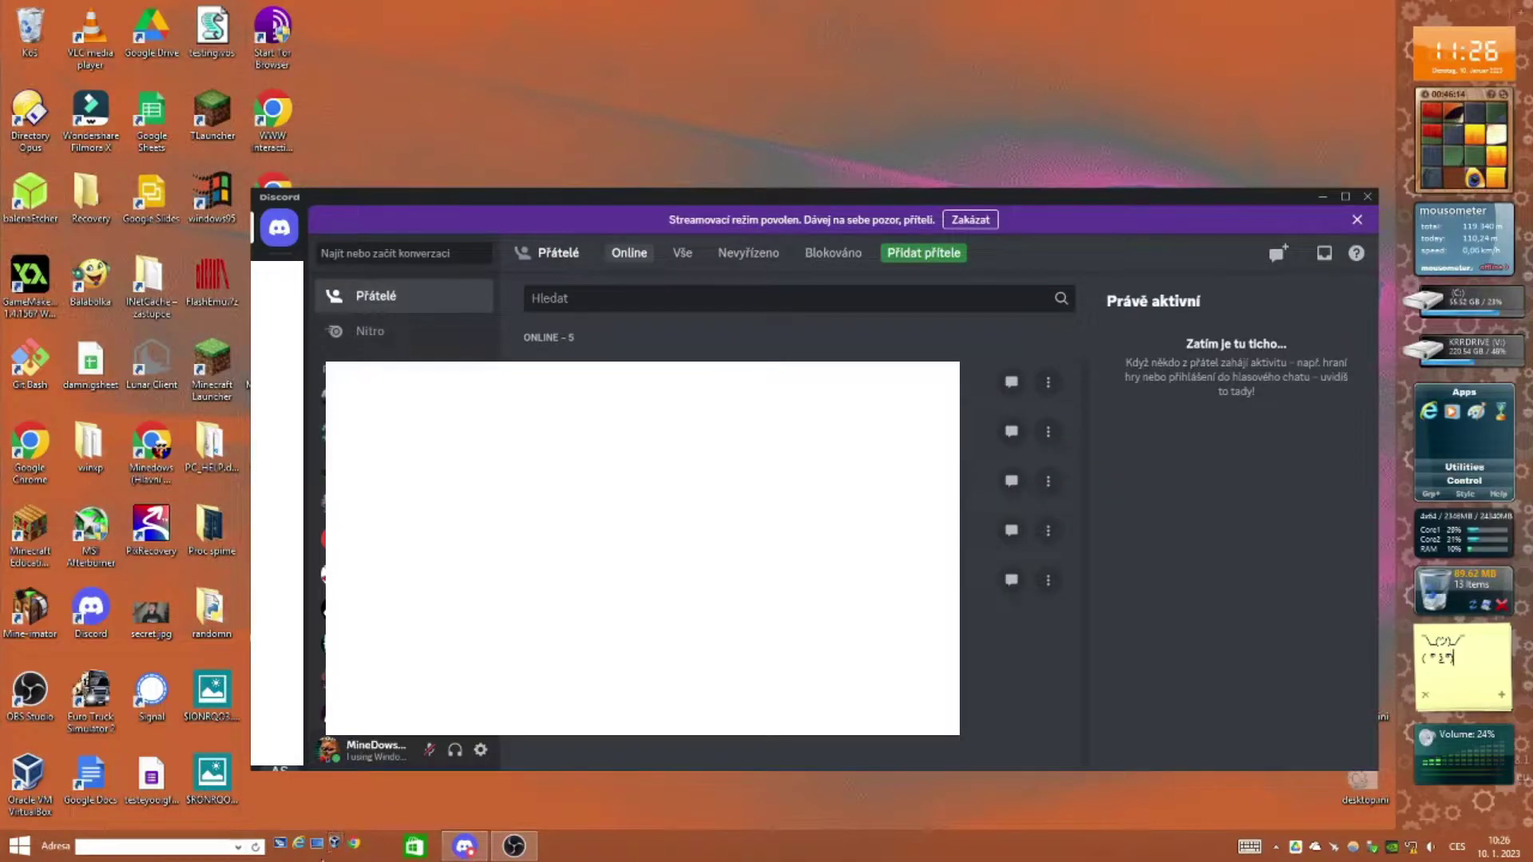
left_click(562, 845)
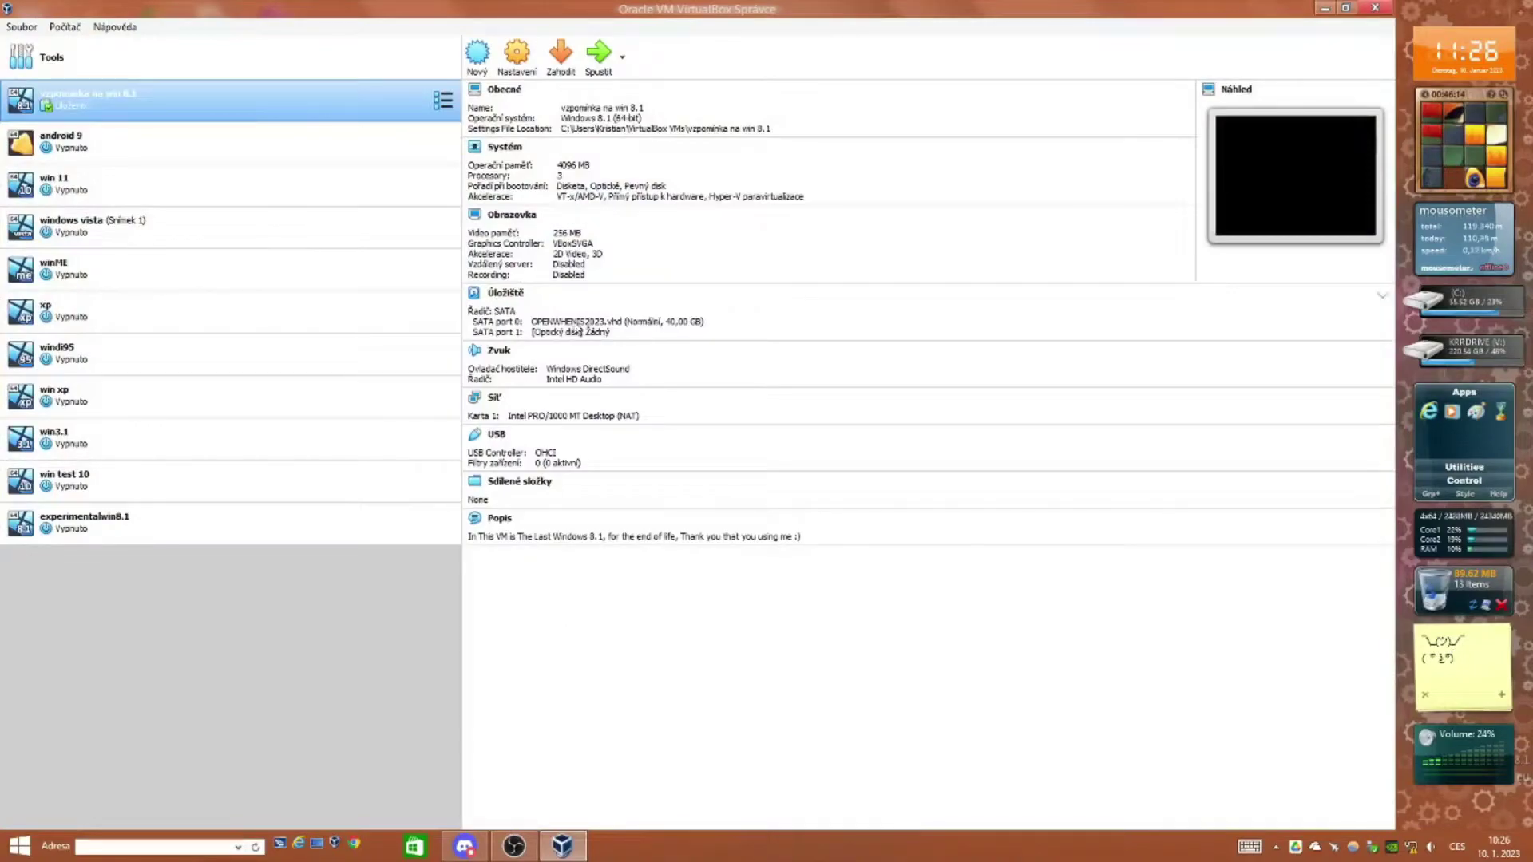
left_click(609, 71)
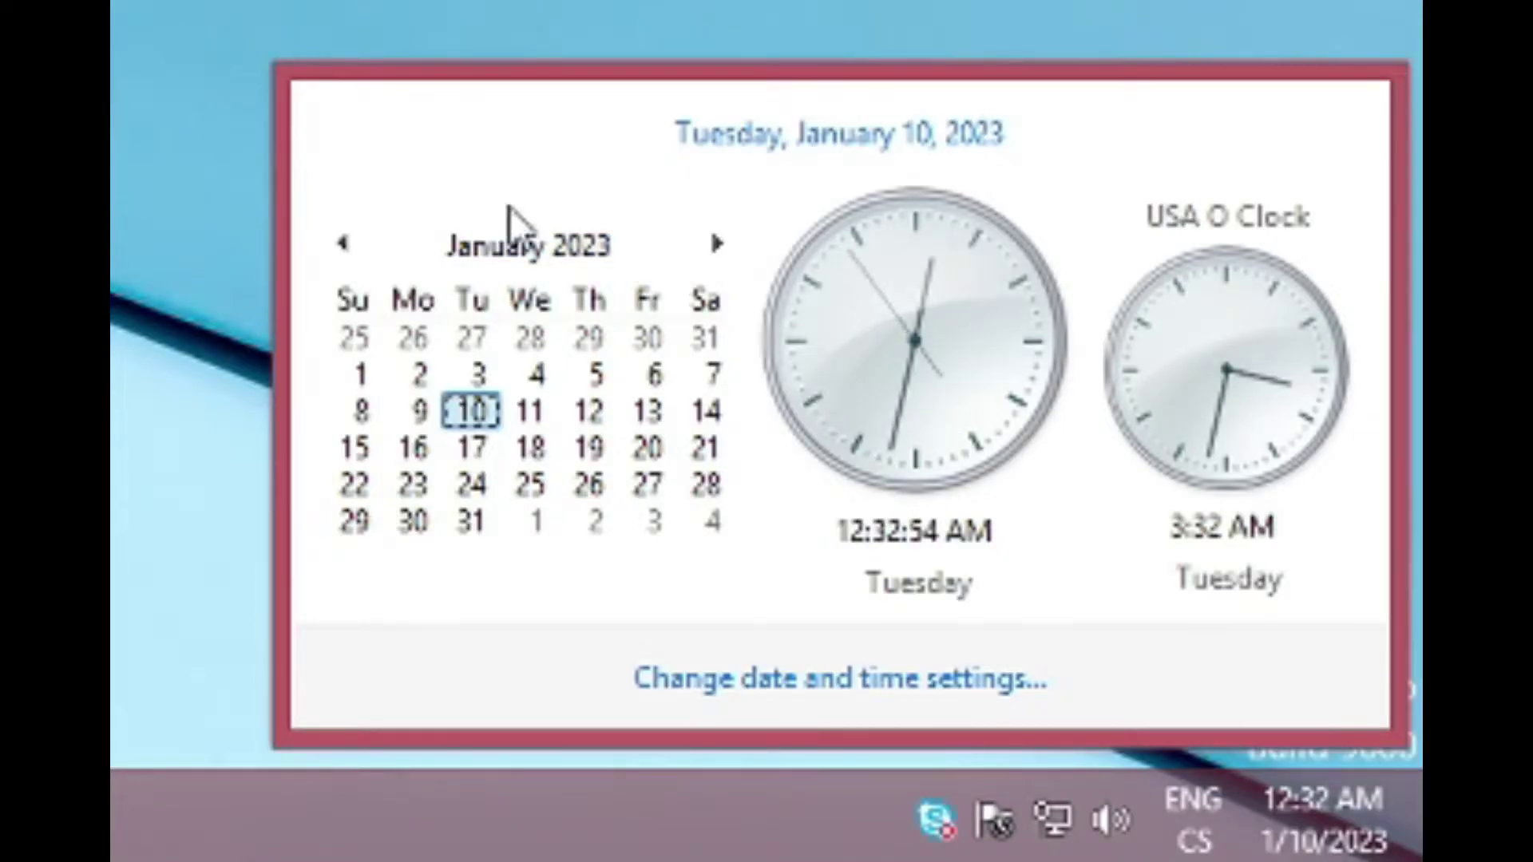
Step: Dismiss the clock flyout and reset the Windows 8.1 VM from the Počítač menu
left_click(1320, 845)
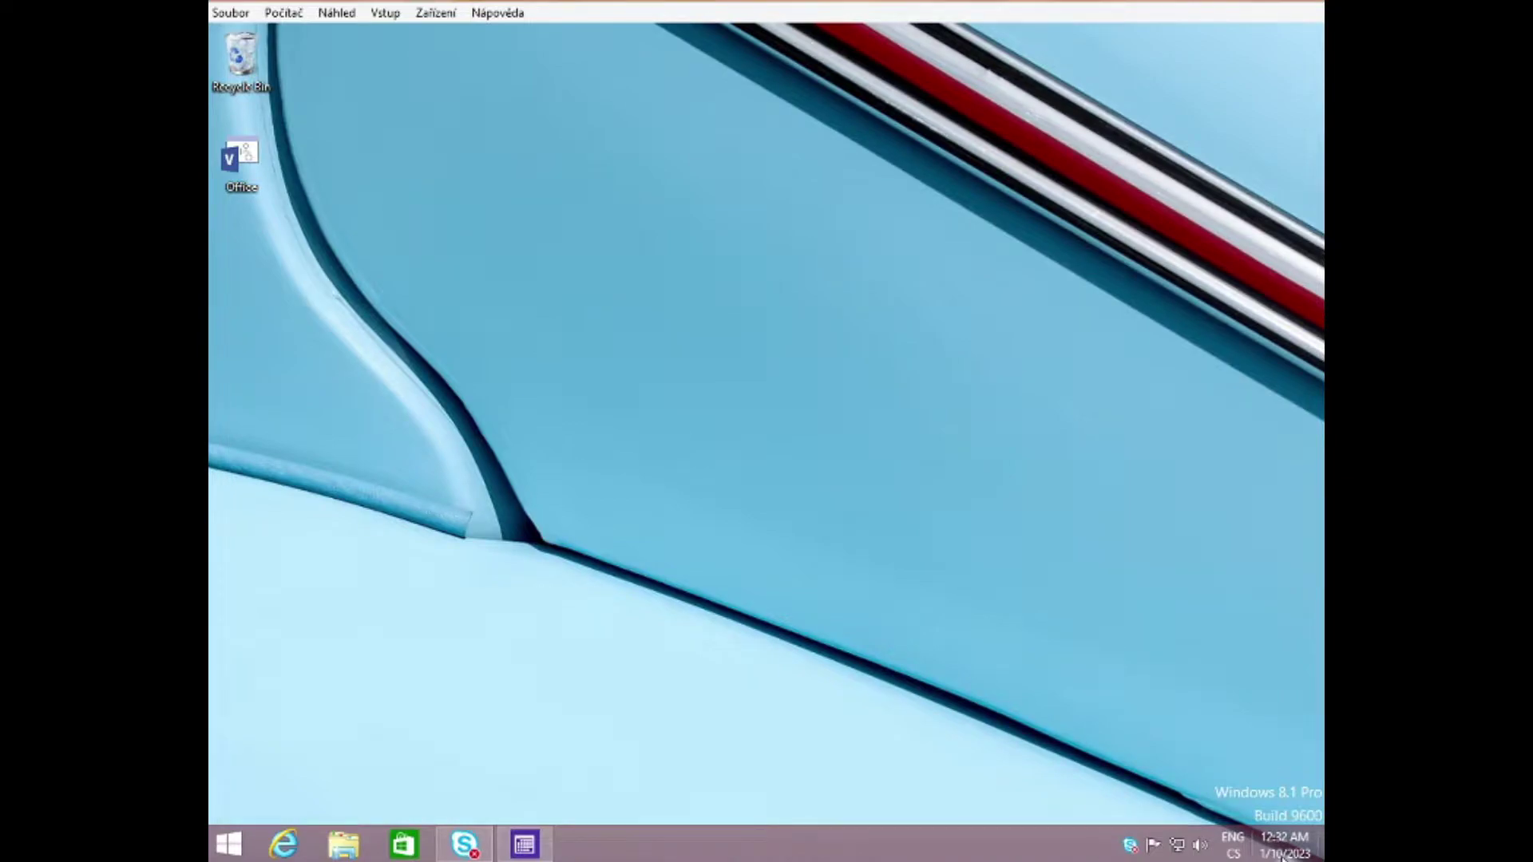
right_click(1283, 856)
left_click(1240, 846)
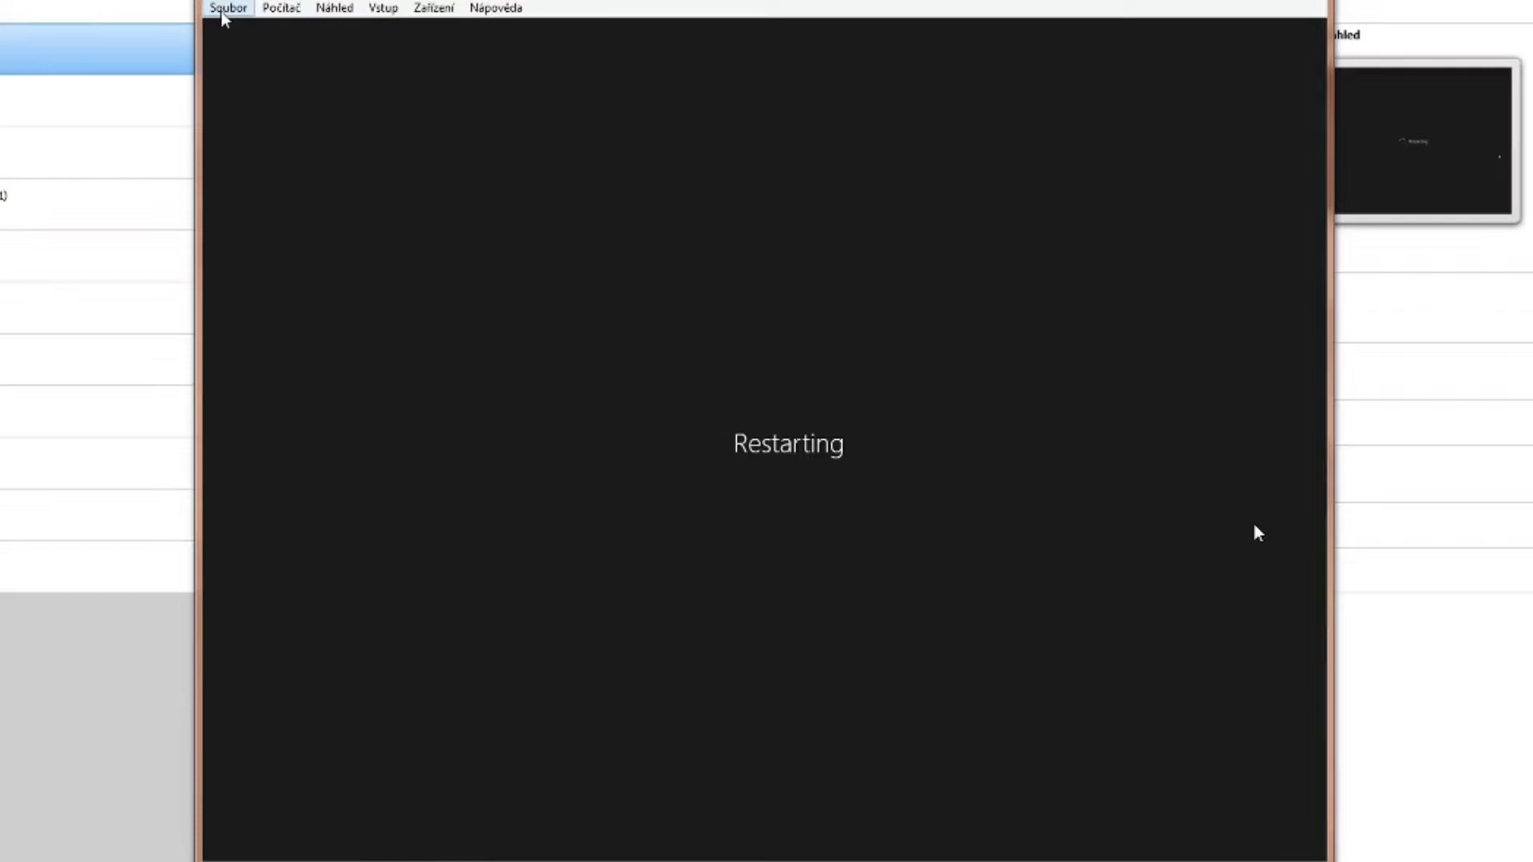
left_click(223, 8)
mouse_move(281, 8)
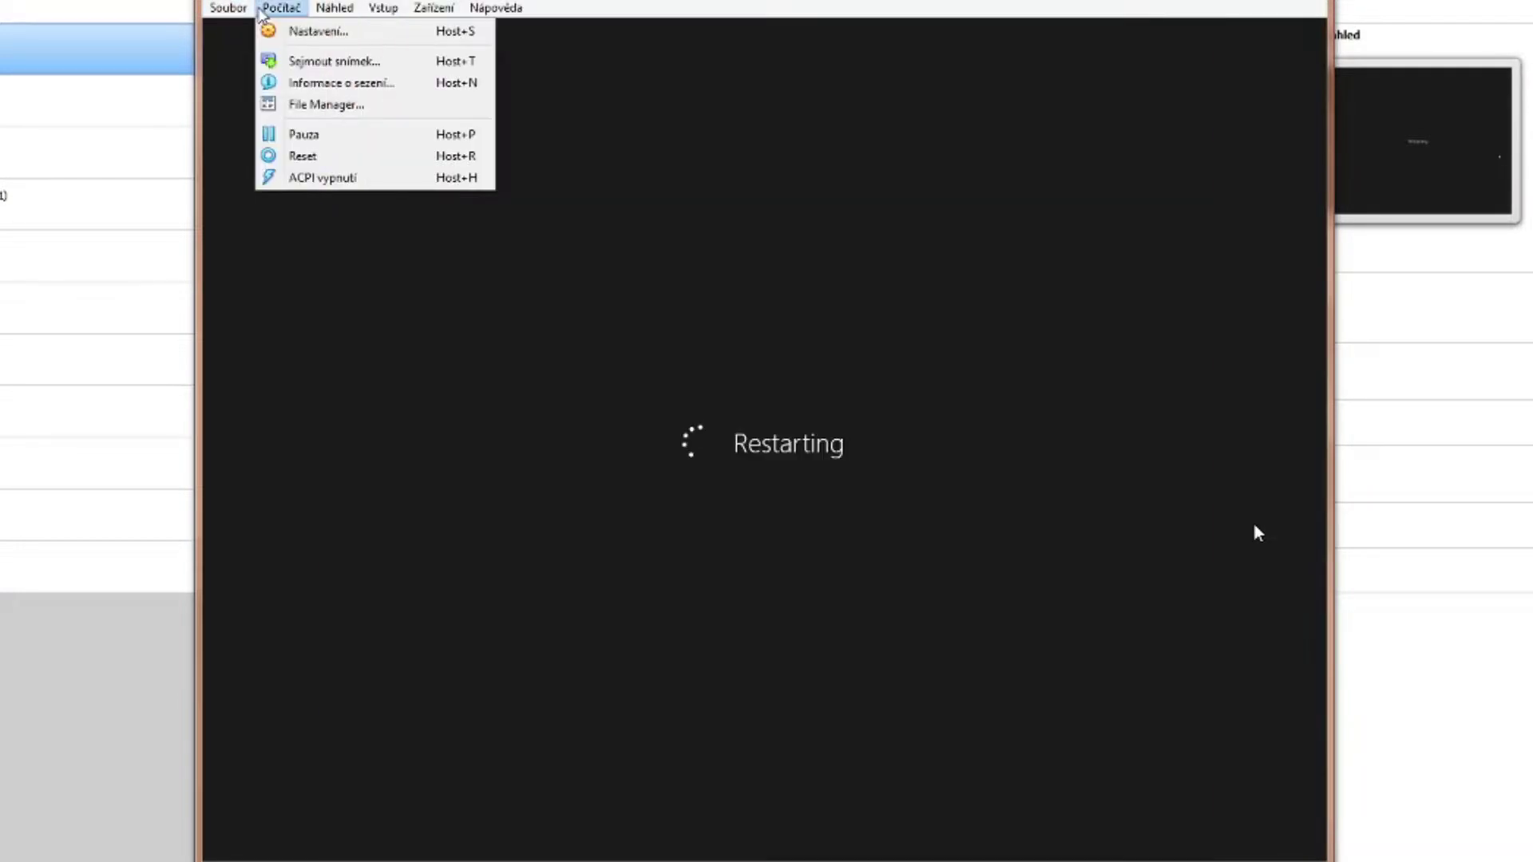
left_click(303, 156)
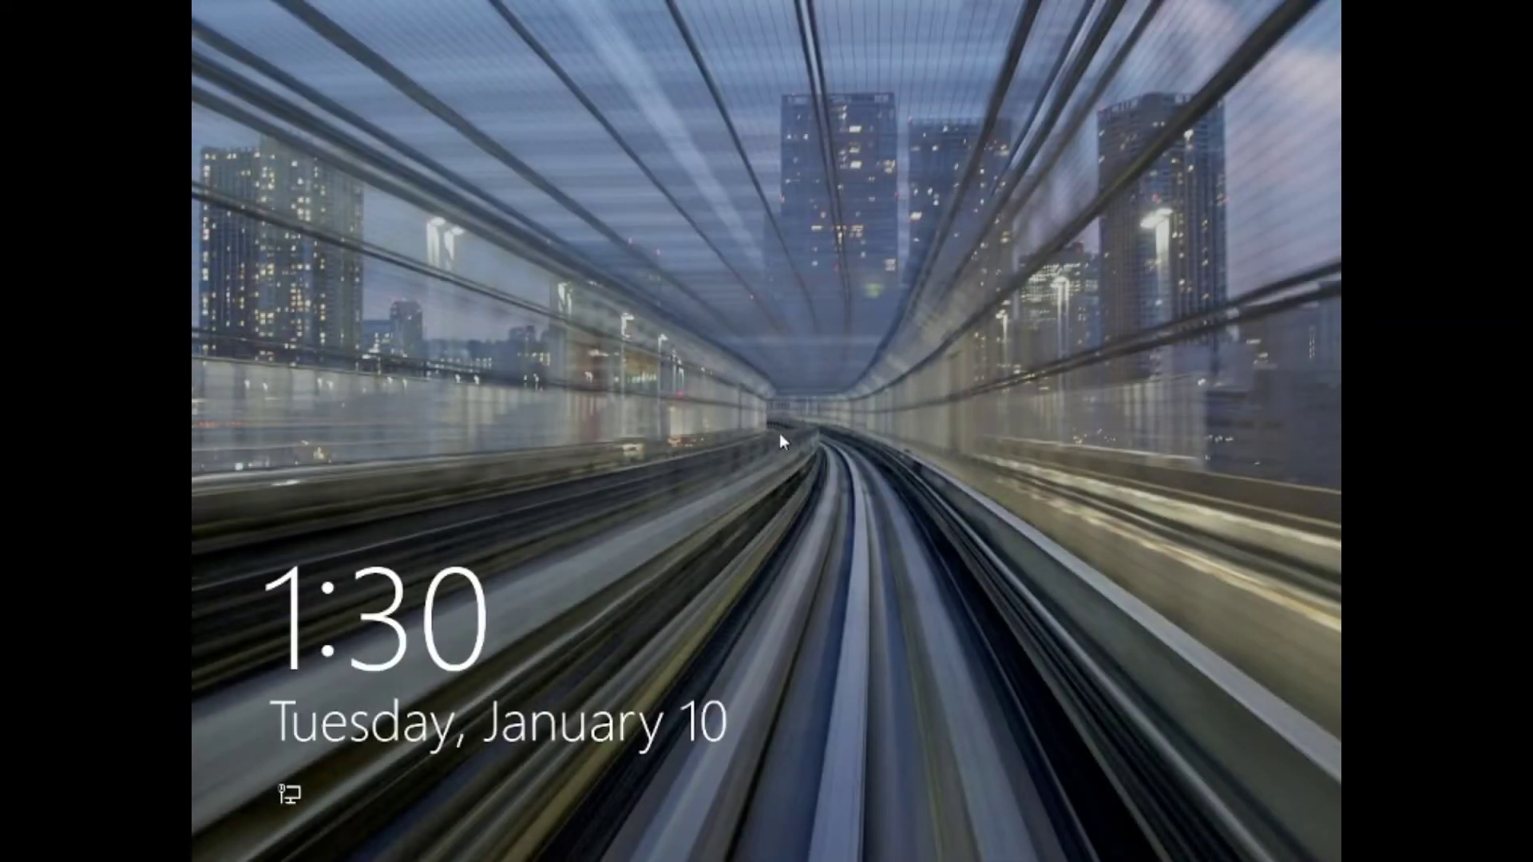
Step: Sign in with the account password and open the End of Support page from the Bing results
key("Return")
type("•••••••••")
key("Return")
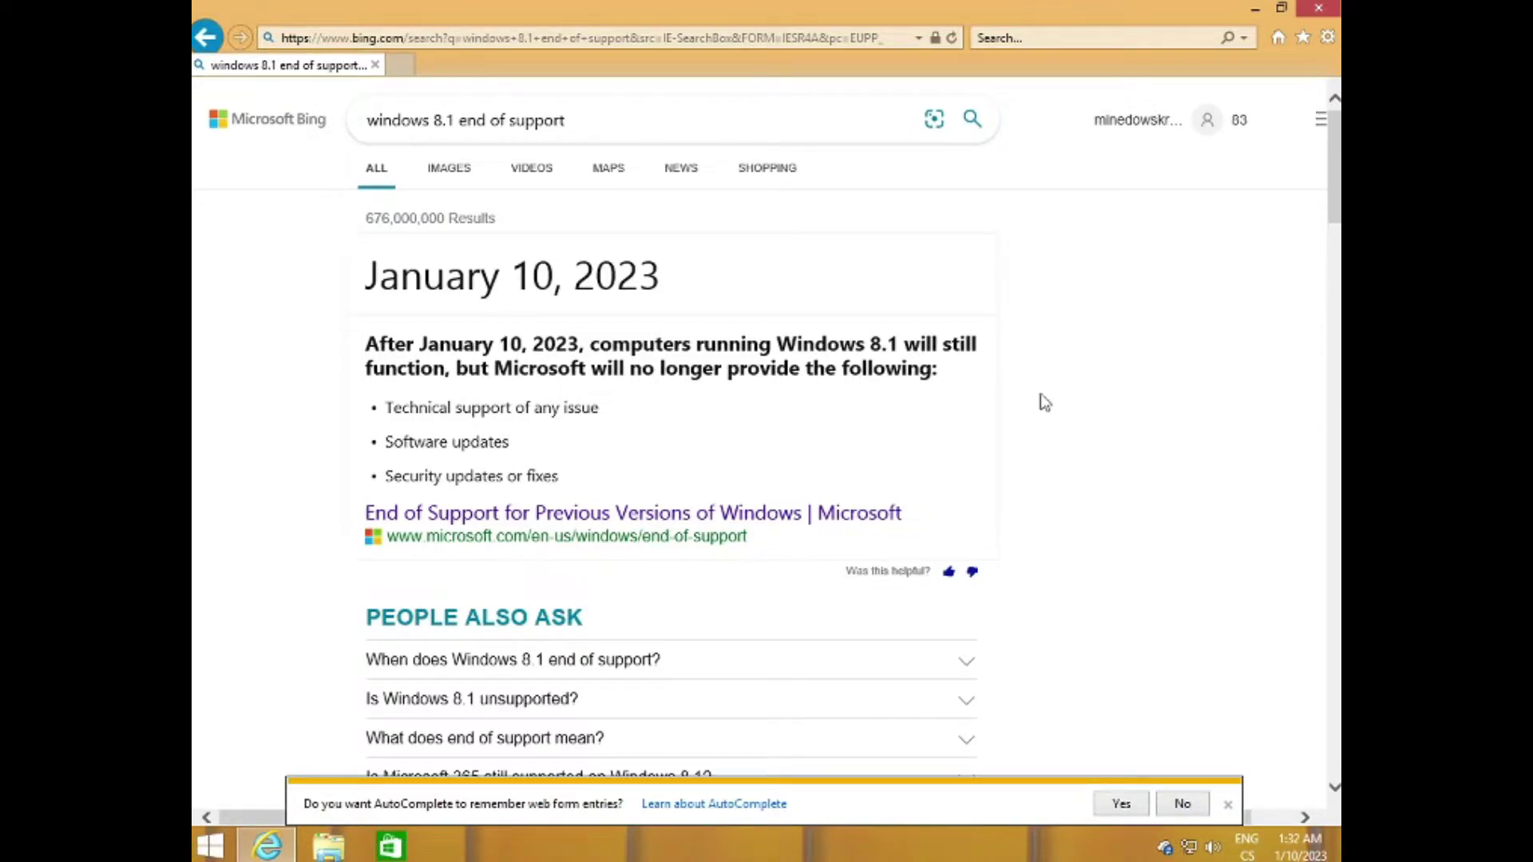
left_click(721, 527)
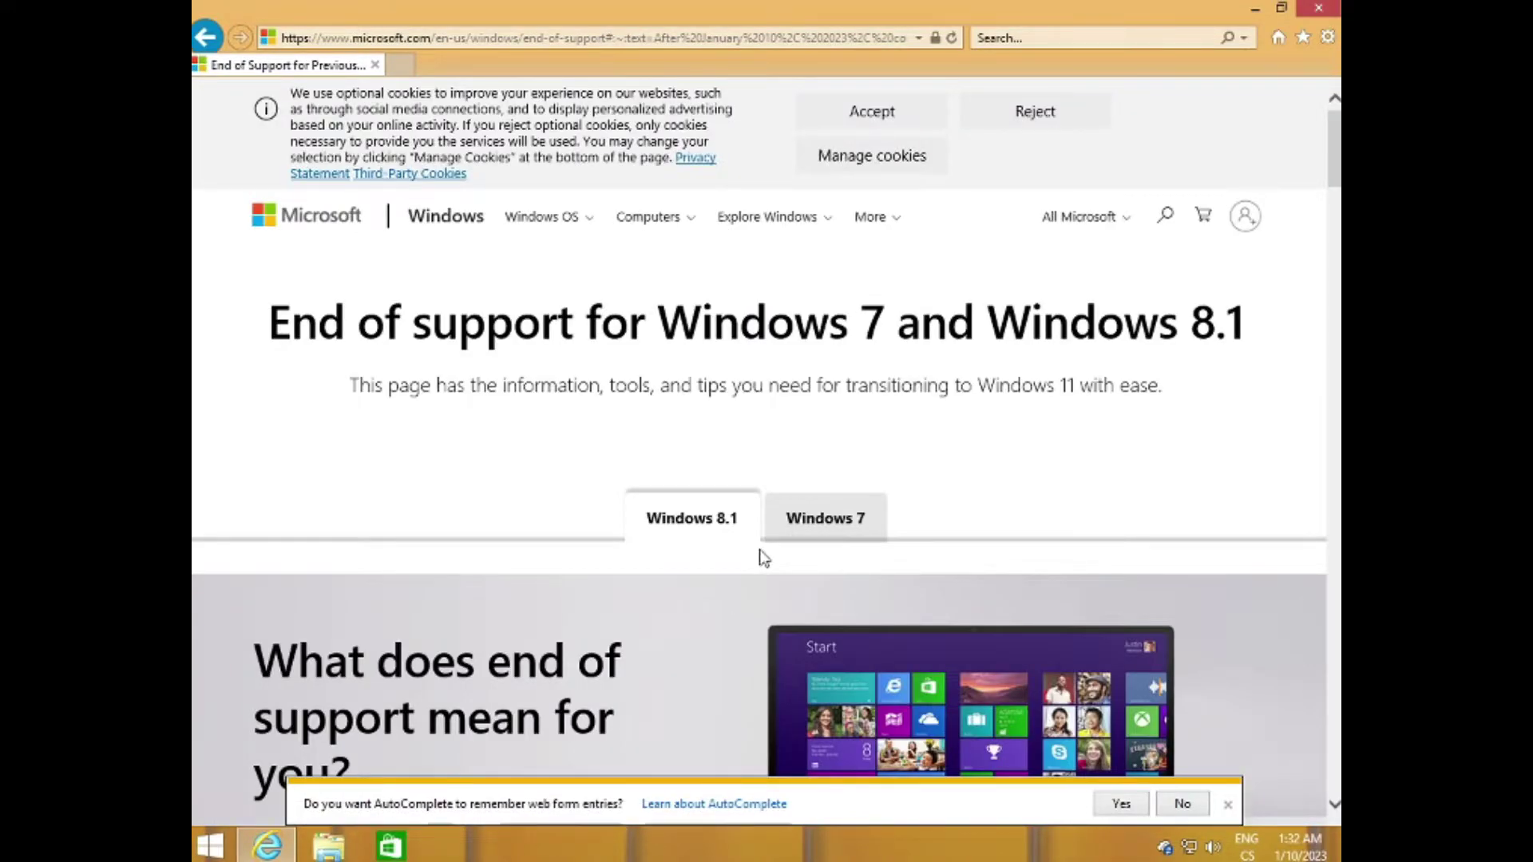
scroll(762, 556, "down", 3)
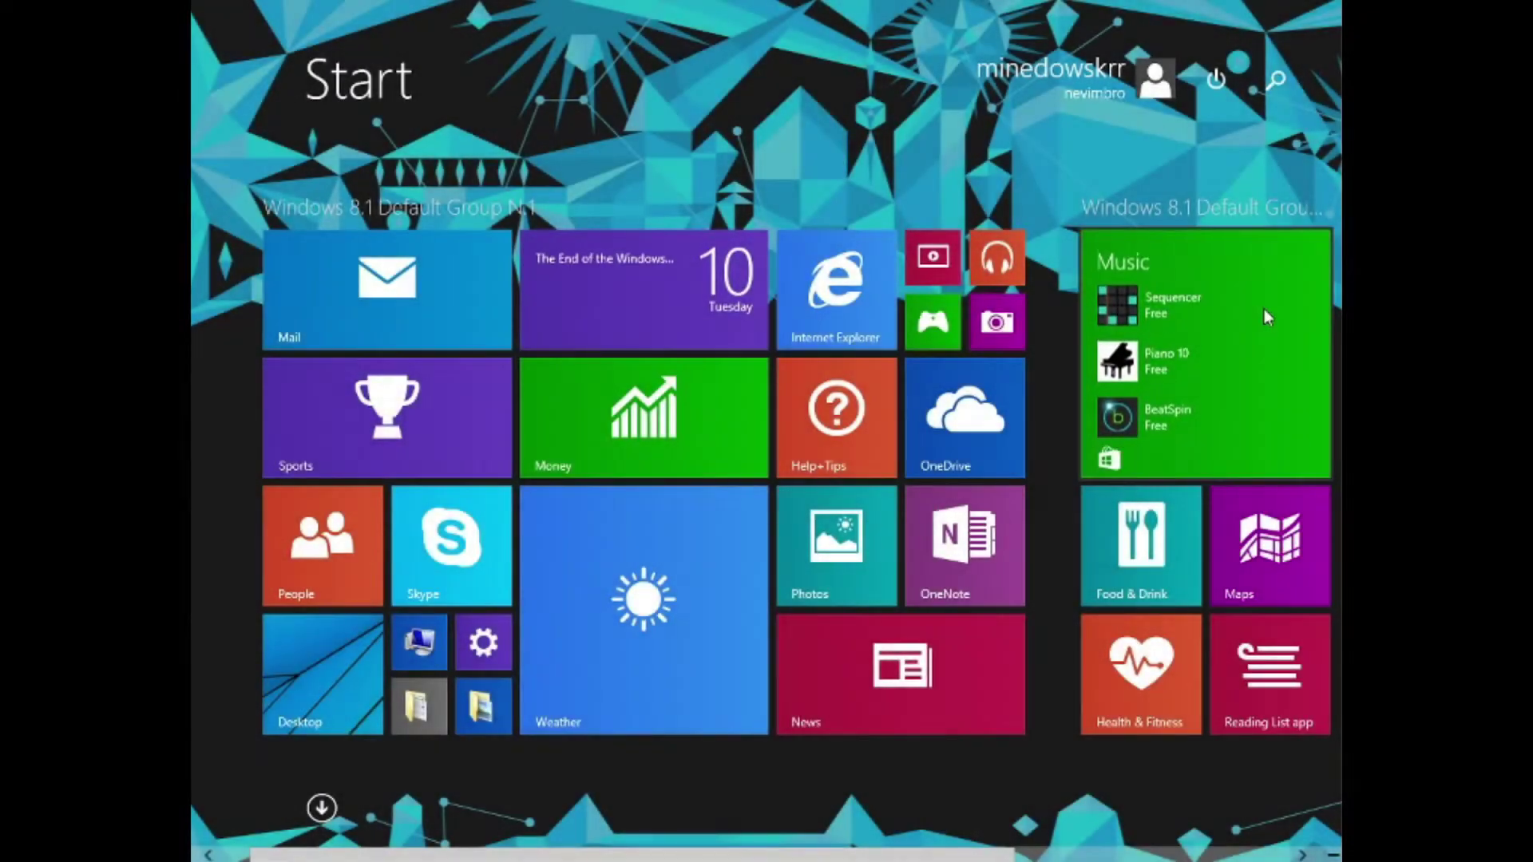
Step: Try installing Battery Level from the Store, then close the no-longer-available notice
left_click(1258, 311)
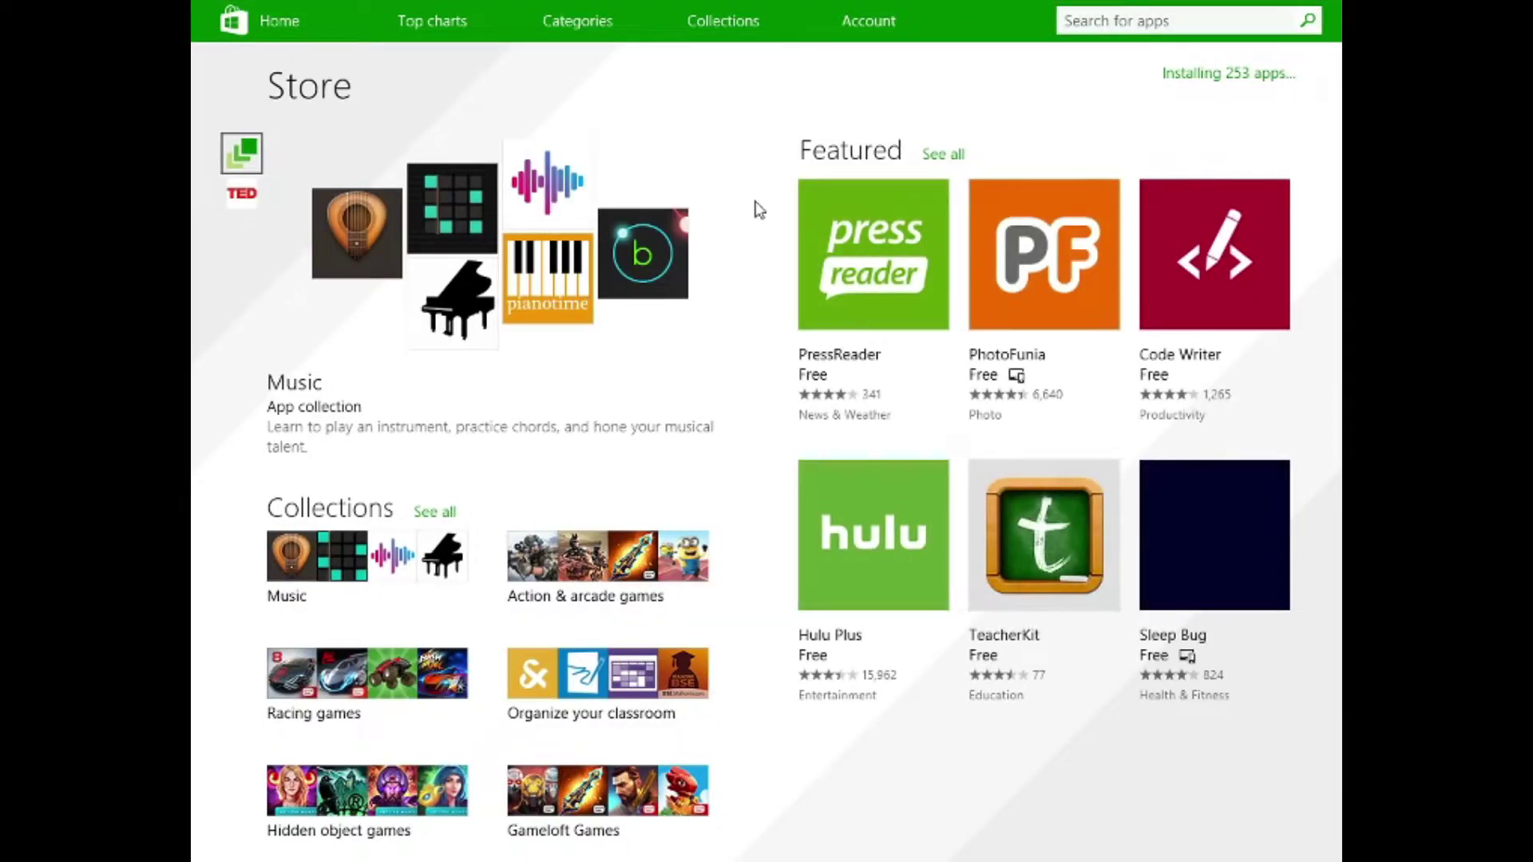
scroll(830, 335, "right", 5)
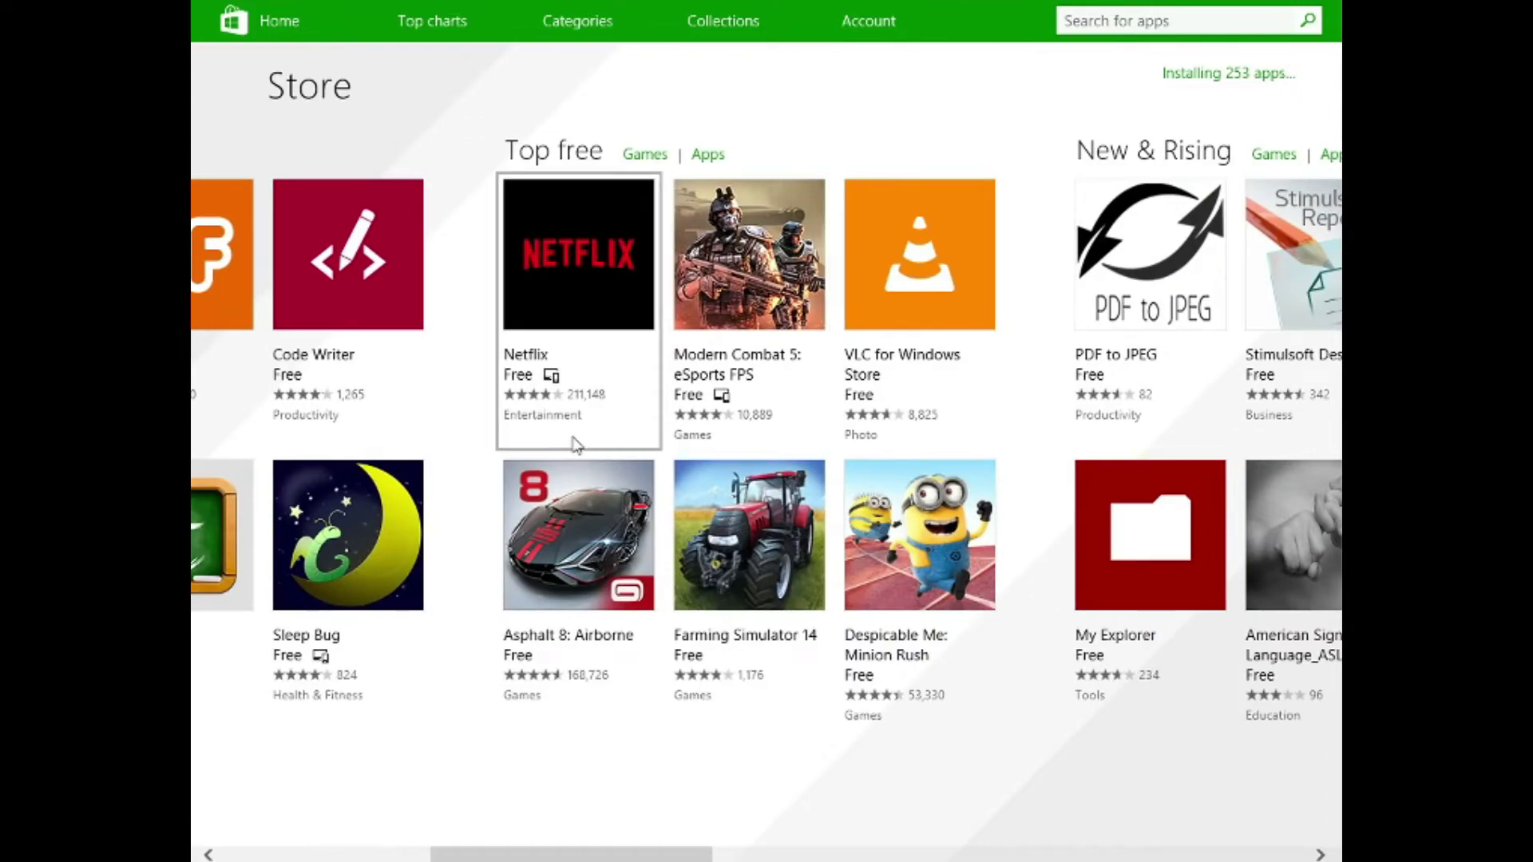
scroll(798, 499, "right", 5)
left_click(618, 312)
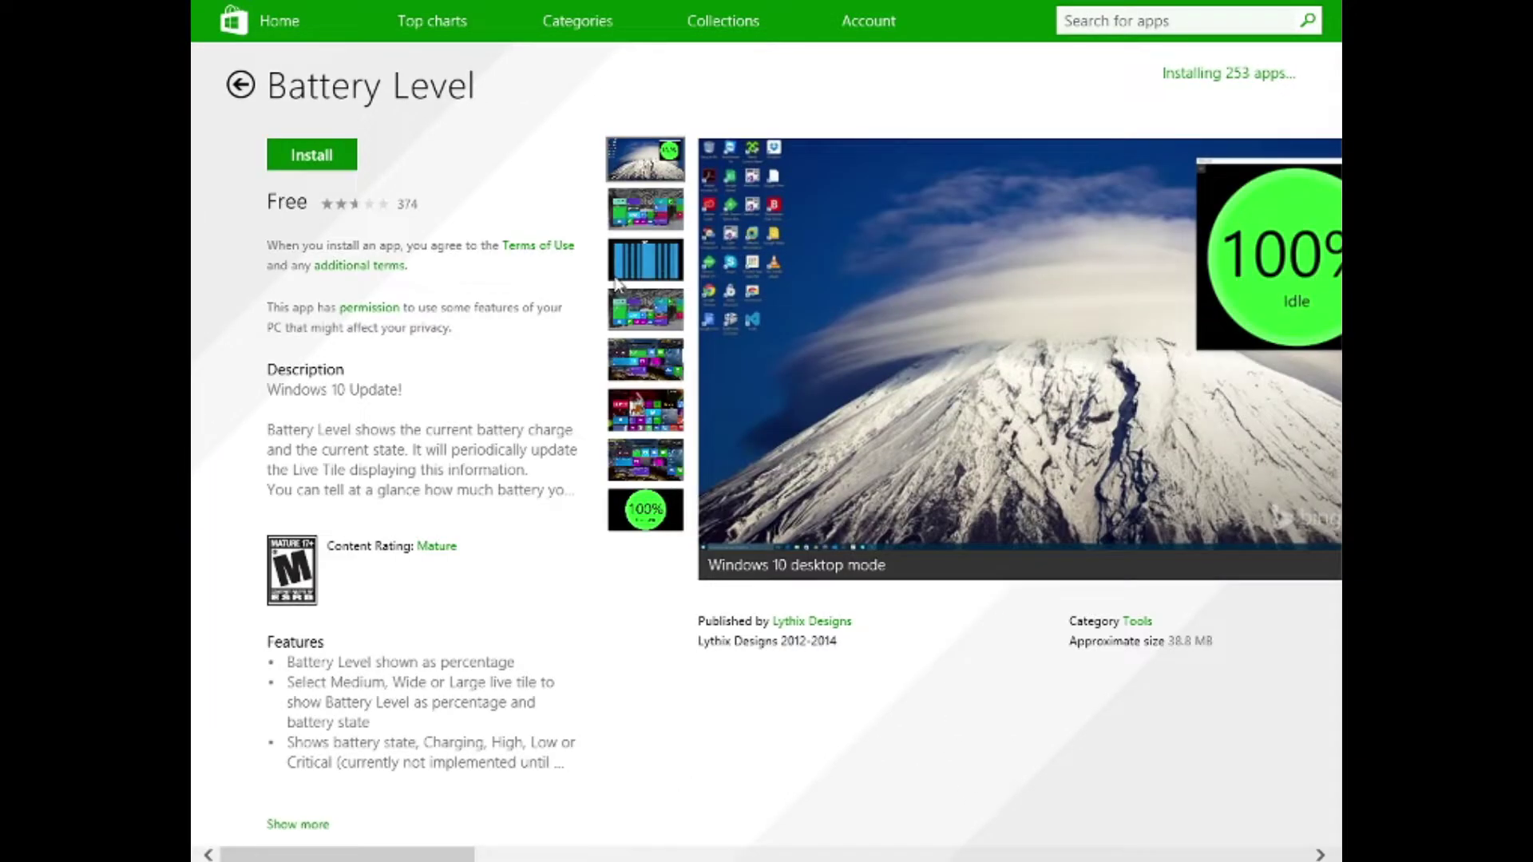
left_click(339, 153)
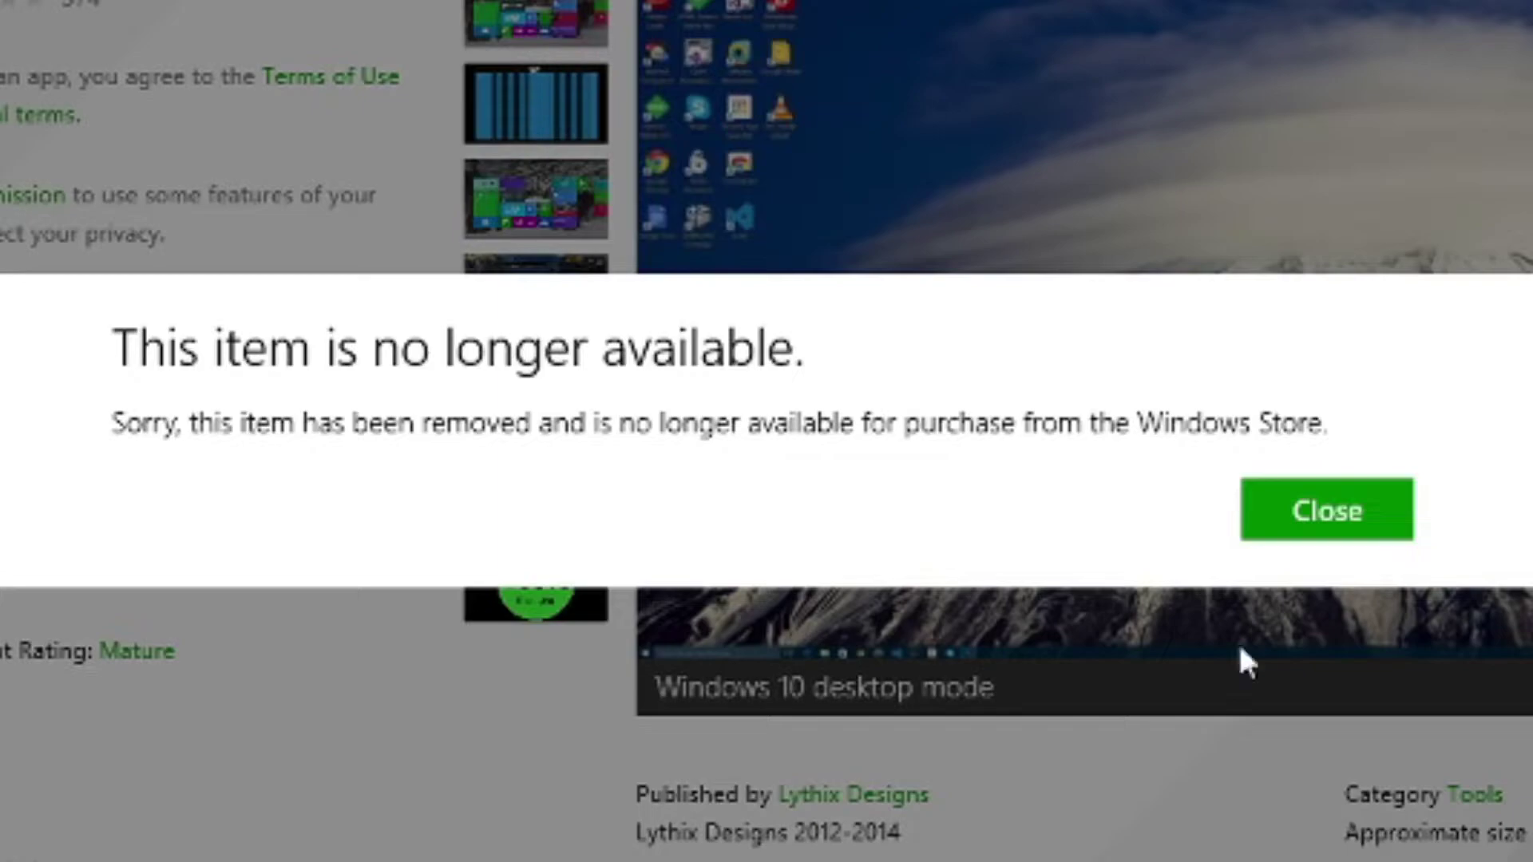
left_click(1347, 511)
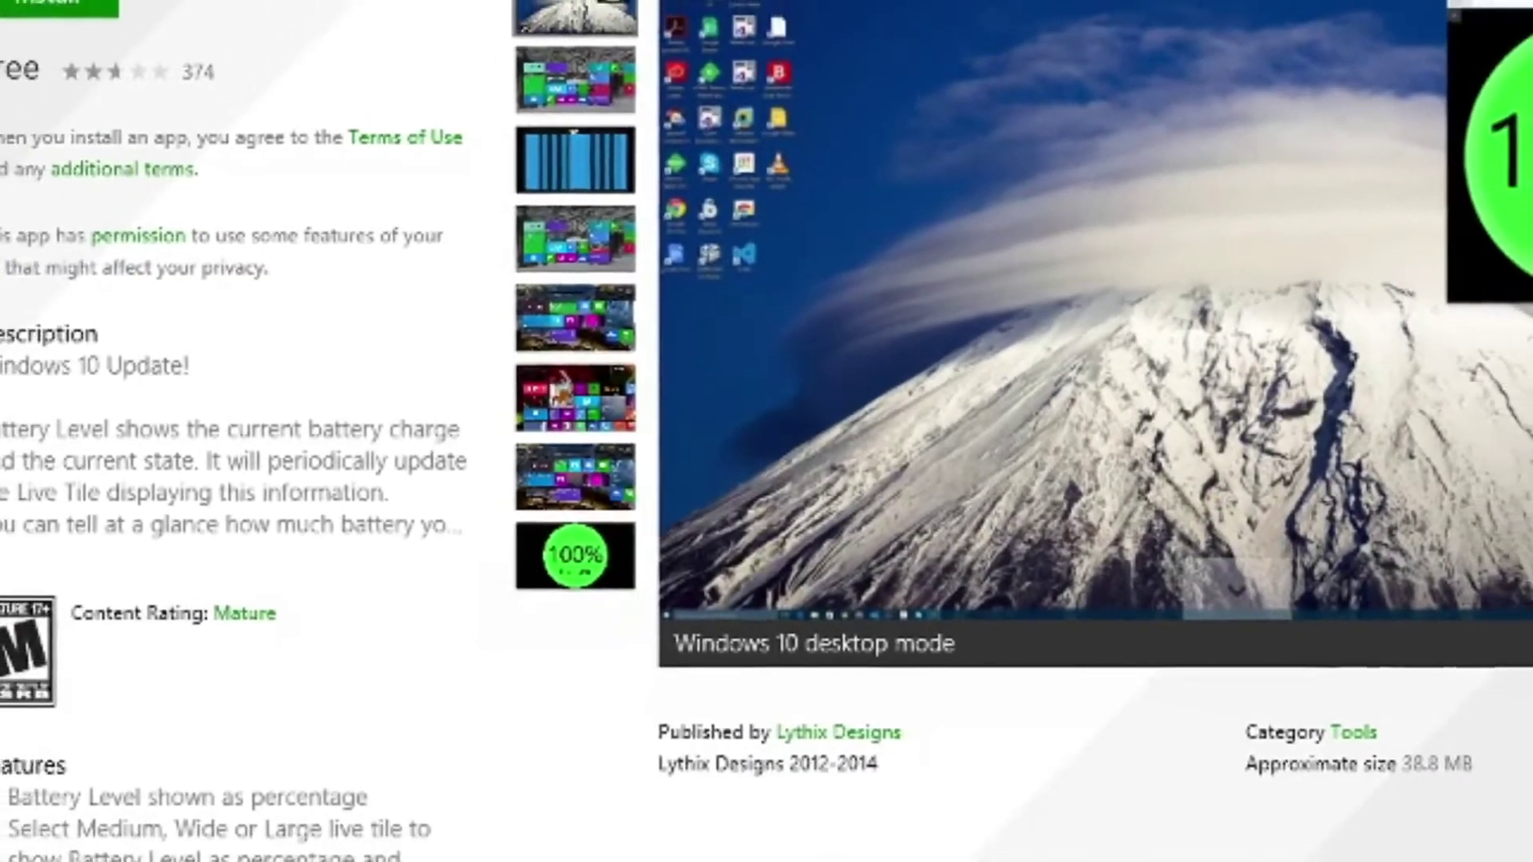
left_click(206, 68)
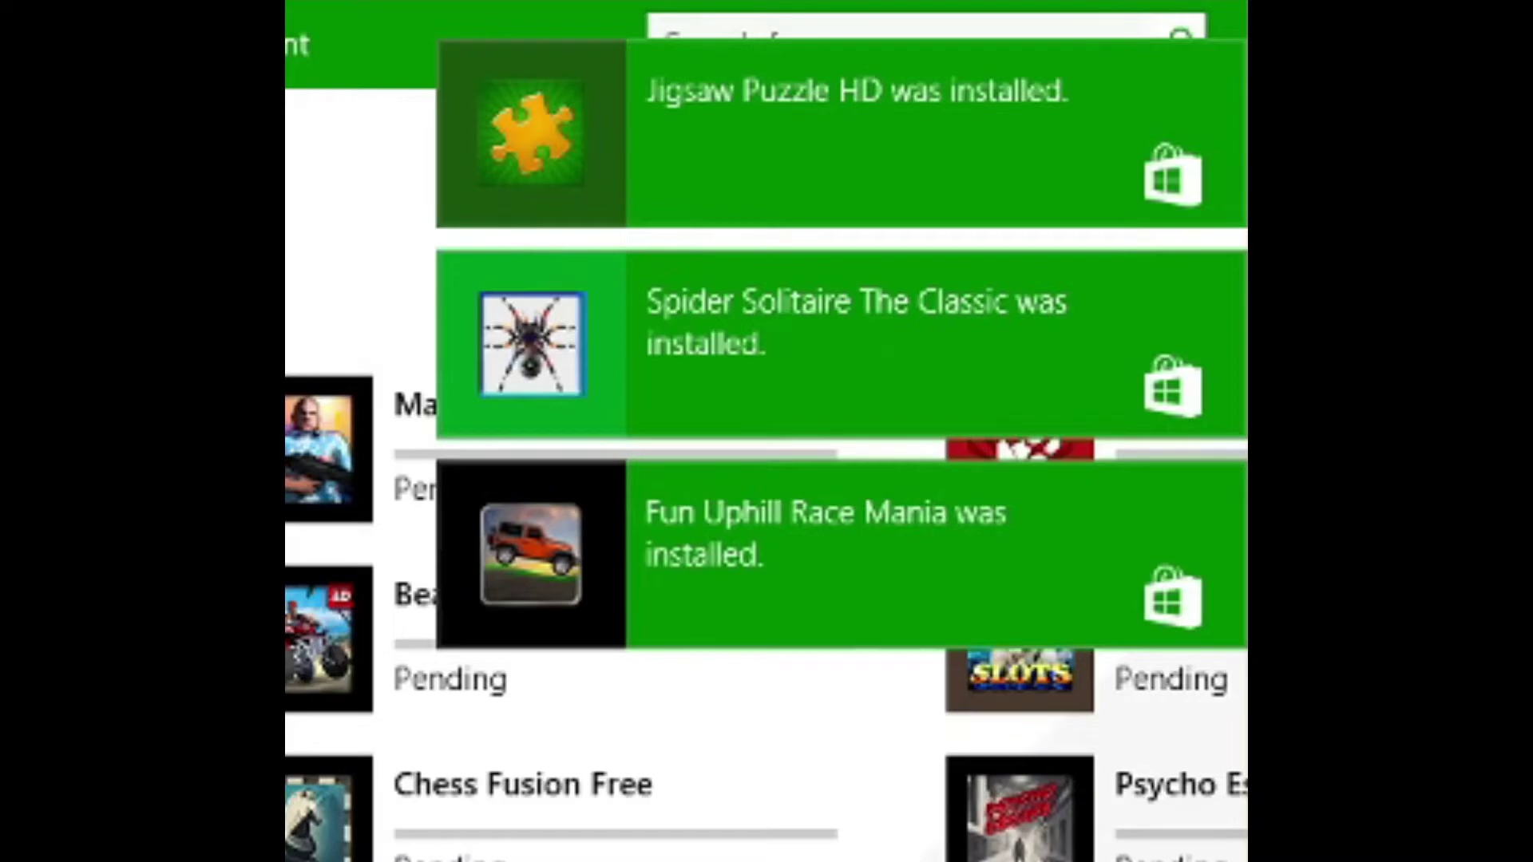
Step: Scroll back and forth through the Store's queue of pending and downloading apps
scroll(1012, 828, "right", 3)
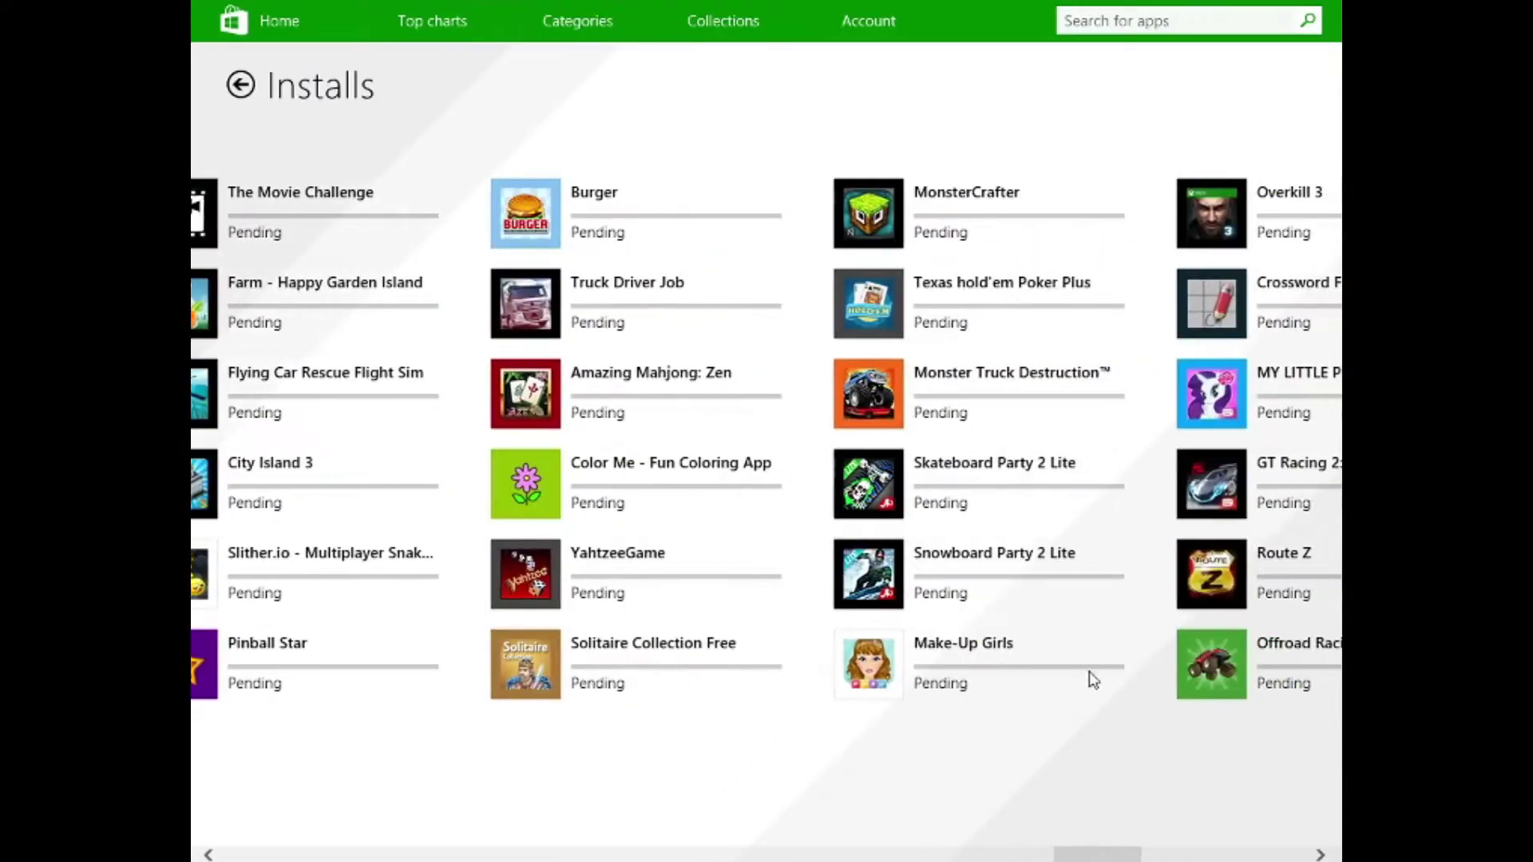
scroll(1087, 669, "right", 10)
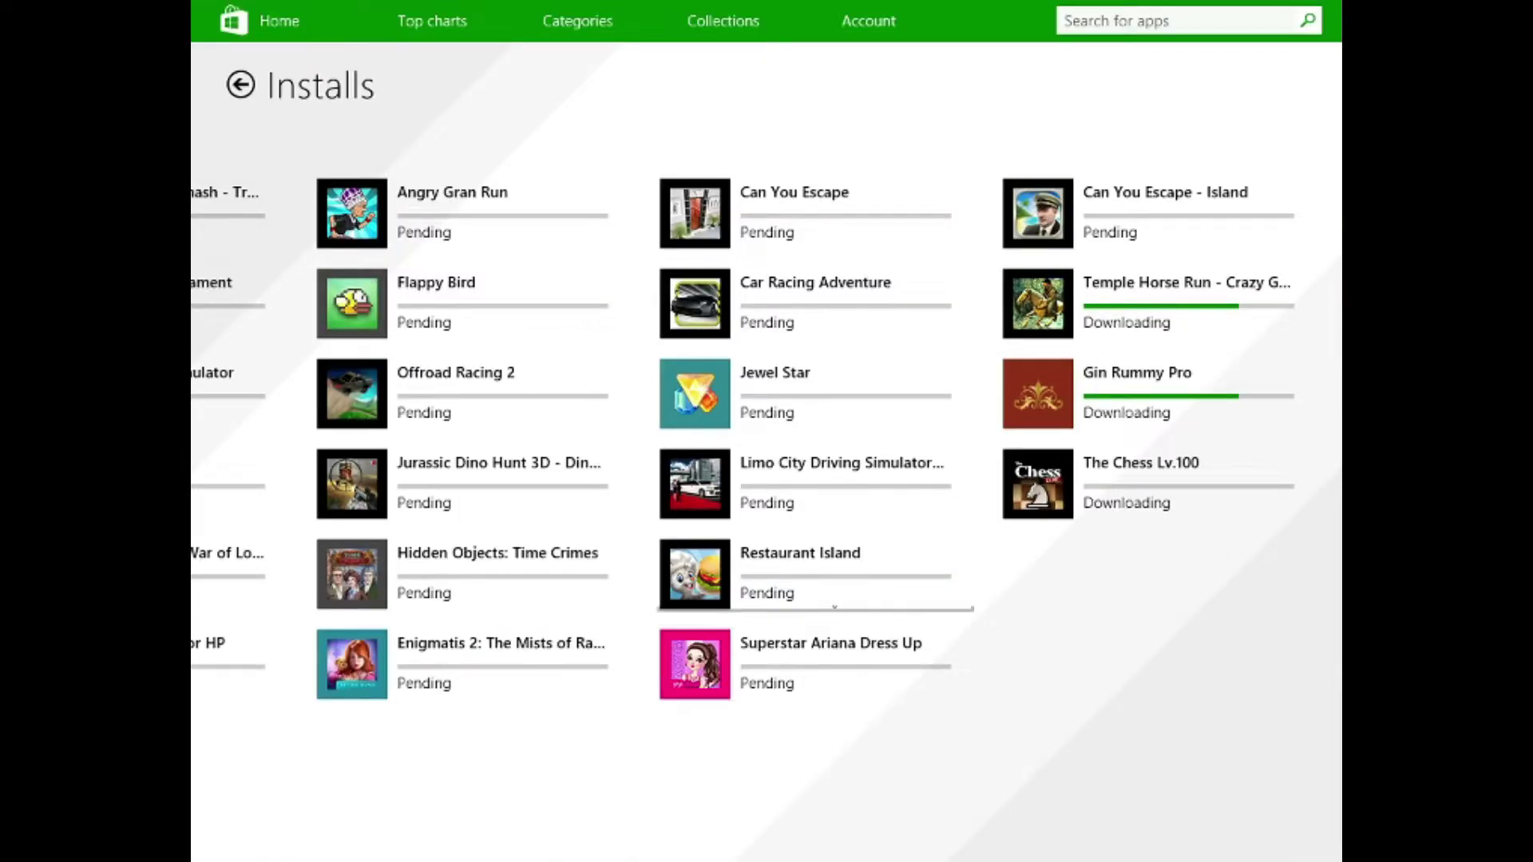
scroll(698, 530, "left", 15)
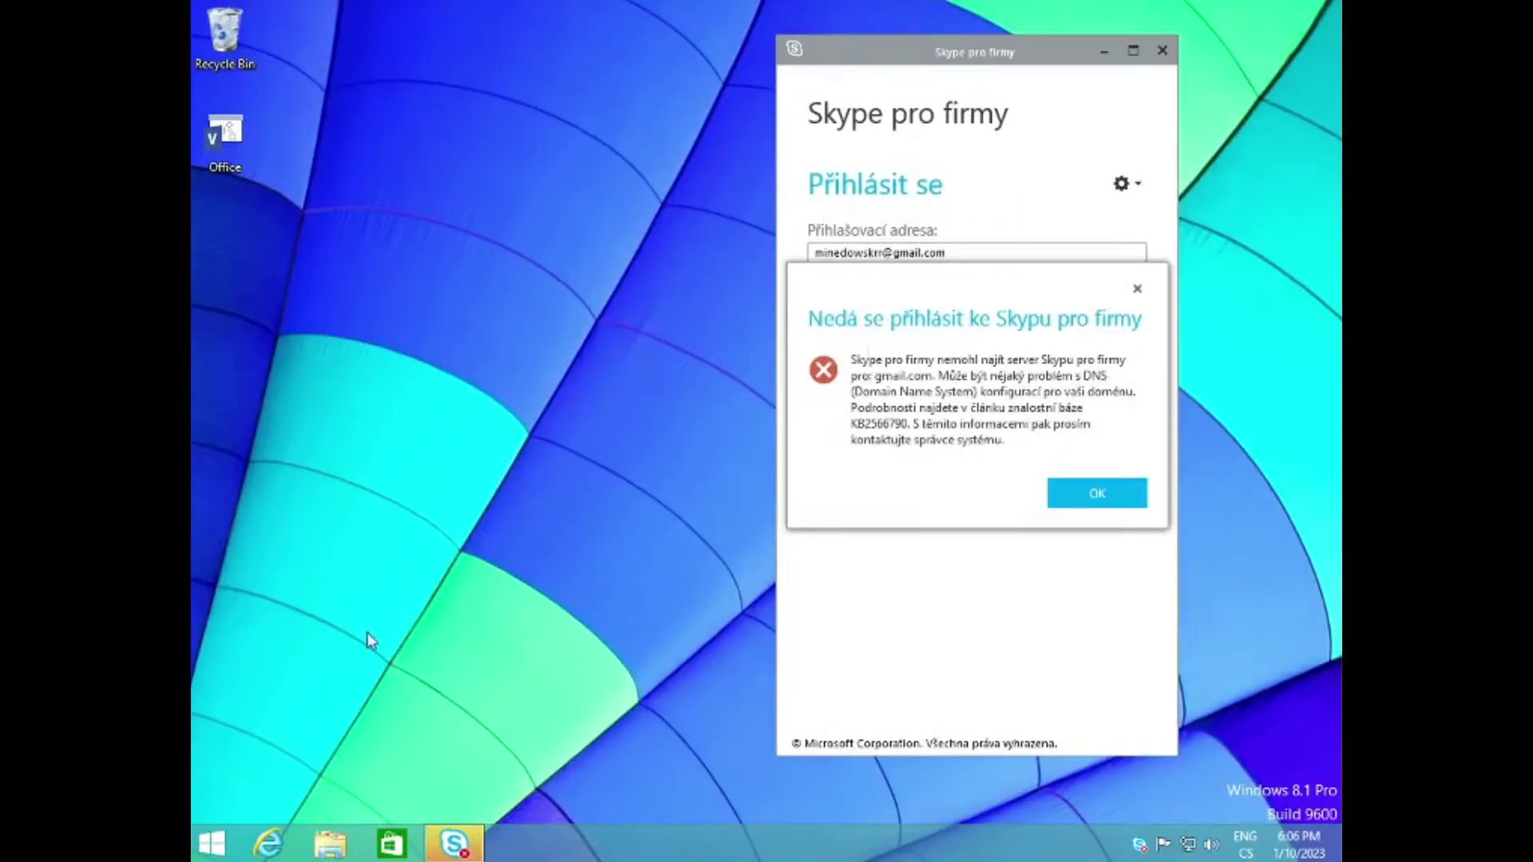
Step: Dismiss the Skype for Business sign-in error and open Personalize from the desktop
left_click(1095, 499)
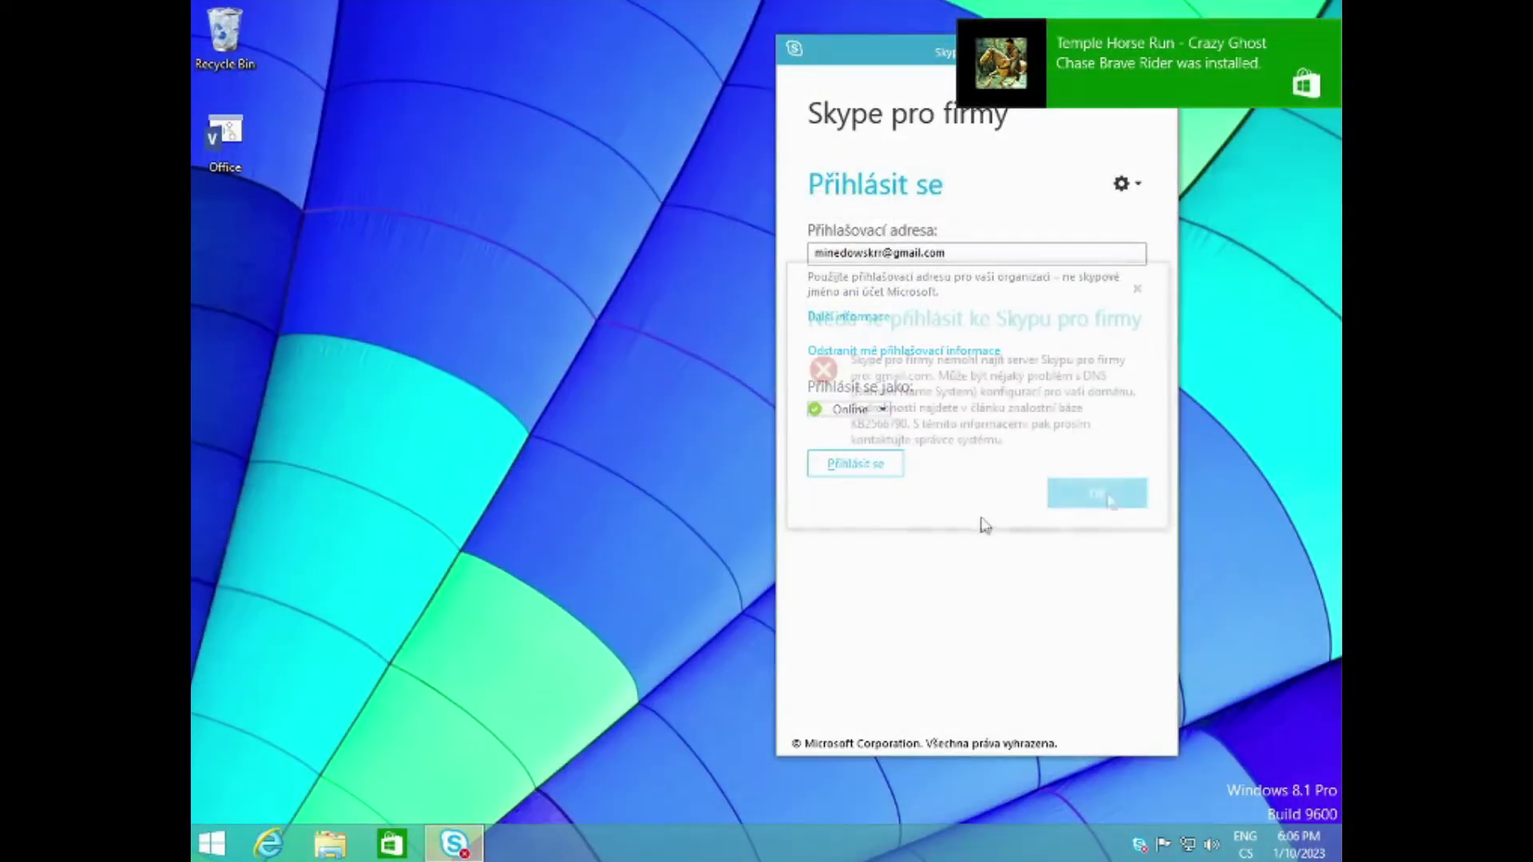
right_click(419, 345)
left_click(511, 599)
Step: Go to Control Panel > System and Security > Windows Update and check for updates
left_click(525, 127)
left_click(549, 151)
left_click(551, 223)
left_click(698, 350)
left_click(491, 204)
left_click(329, 844)
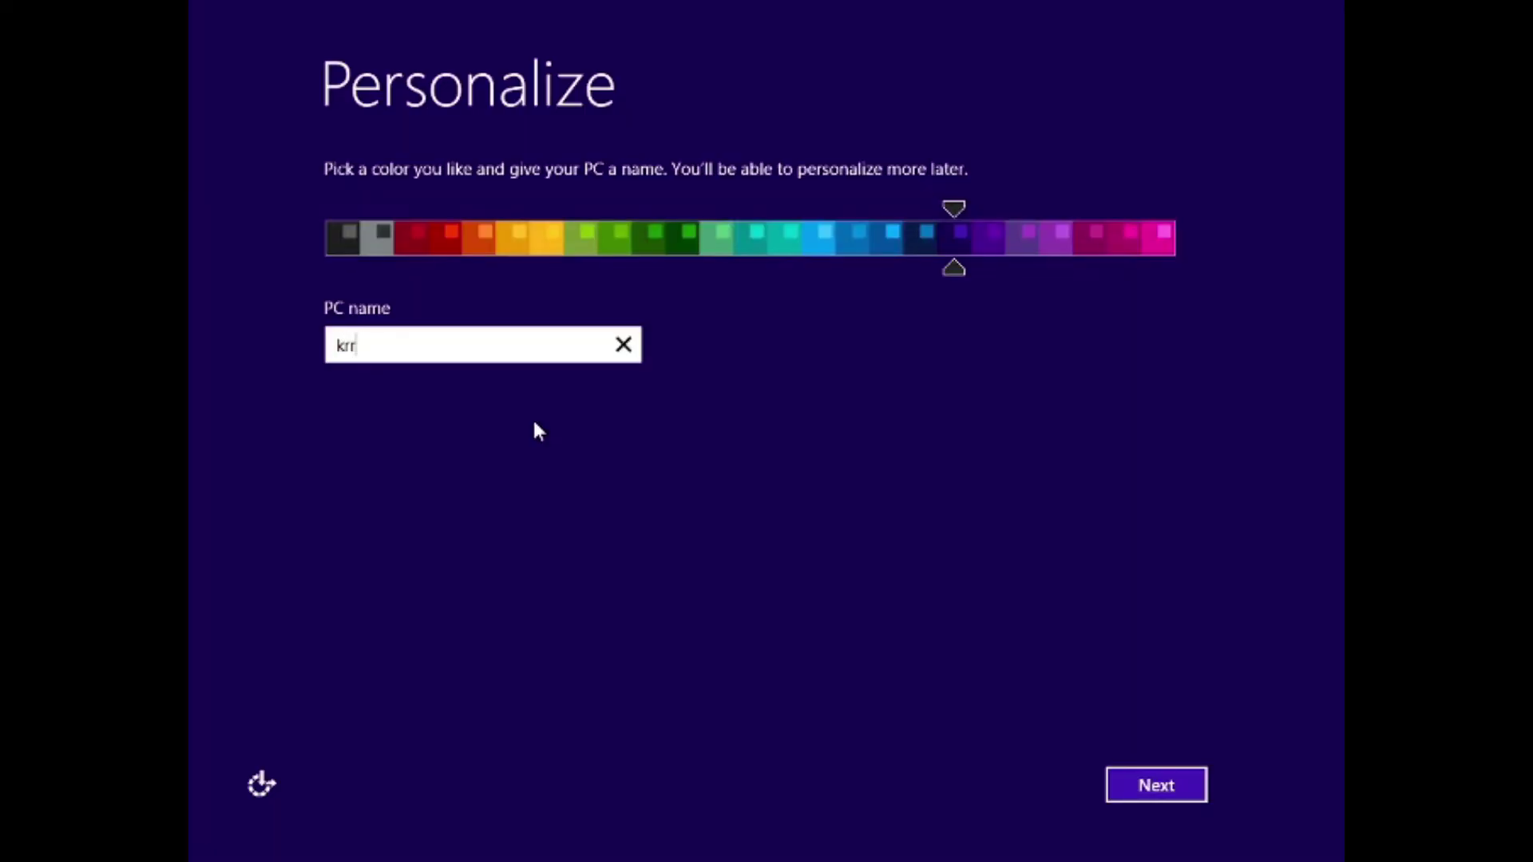
Step: Name the PC lontazionline and choose express settings
type("ntazionline")
left_click(1166, 785)
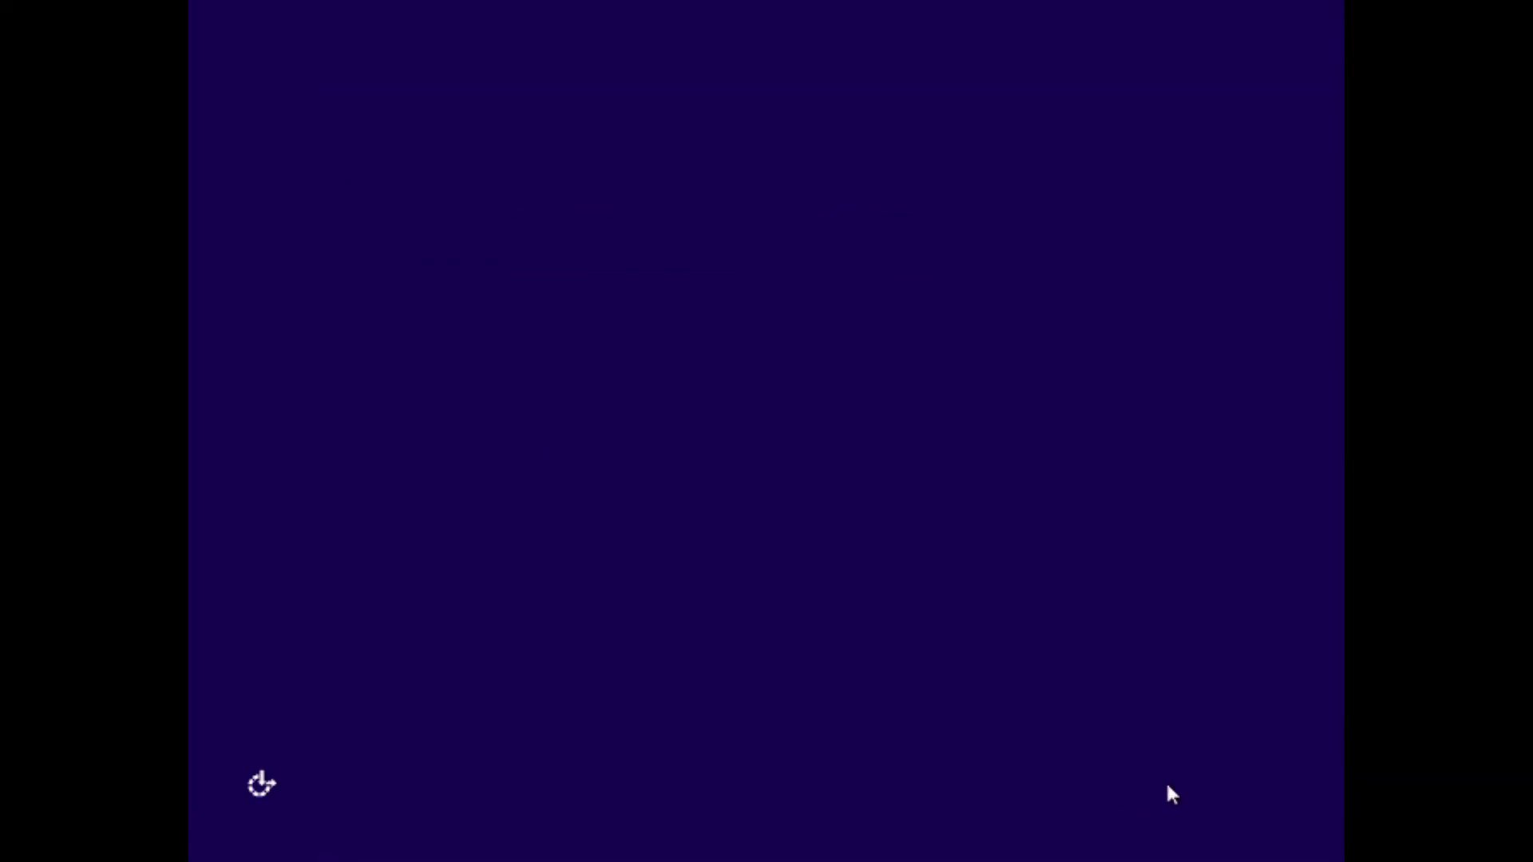
left_click(1114, 767)
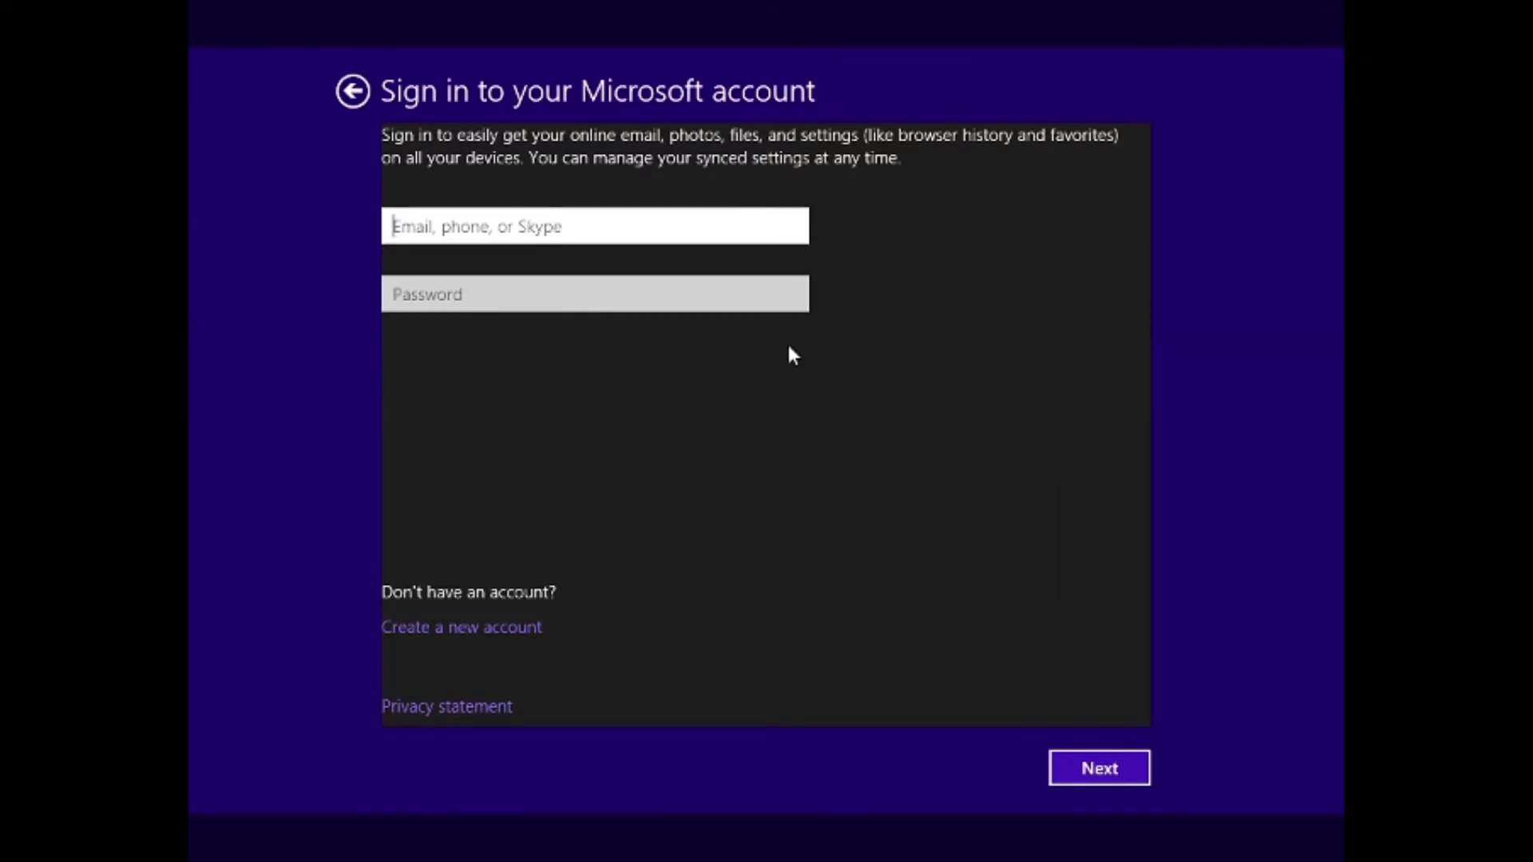
Step: Sign in with the Microsoft account e-mail and password and accept the OneDrive defaults
key("Tab")
type("••••••••")
key("Return")
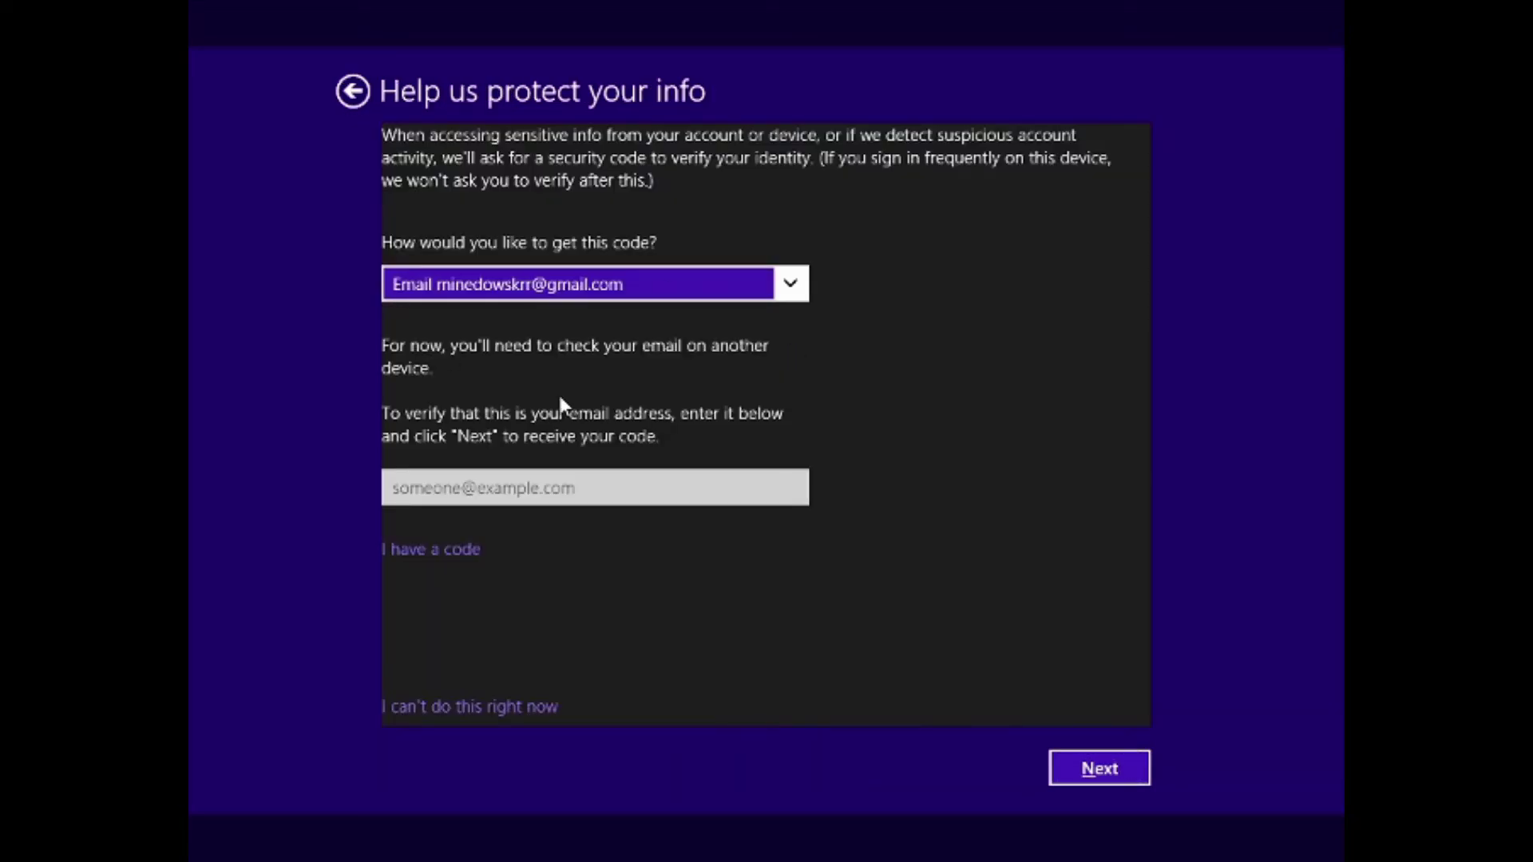
left_click(469, 706)
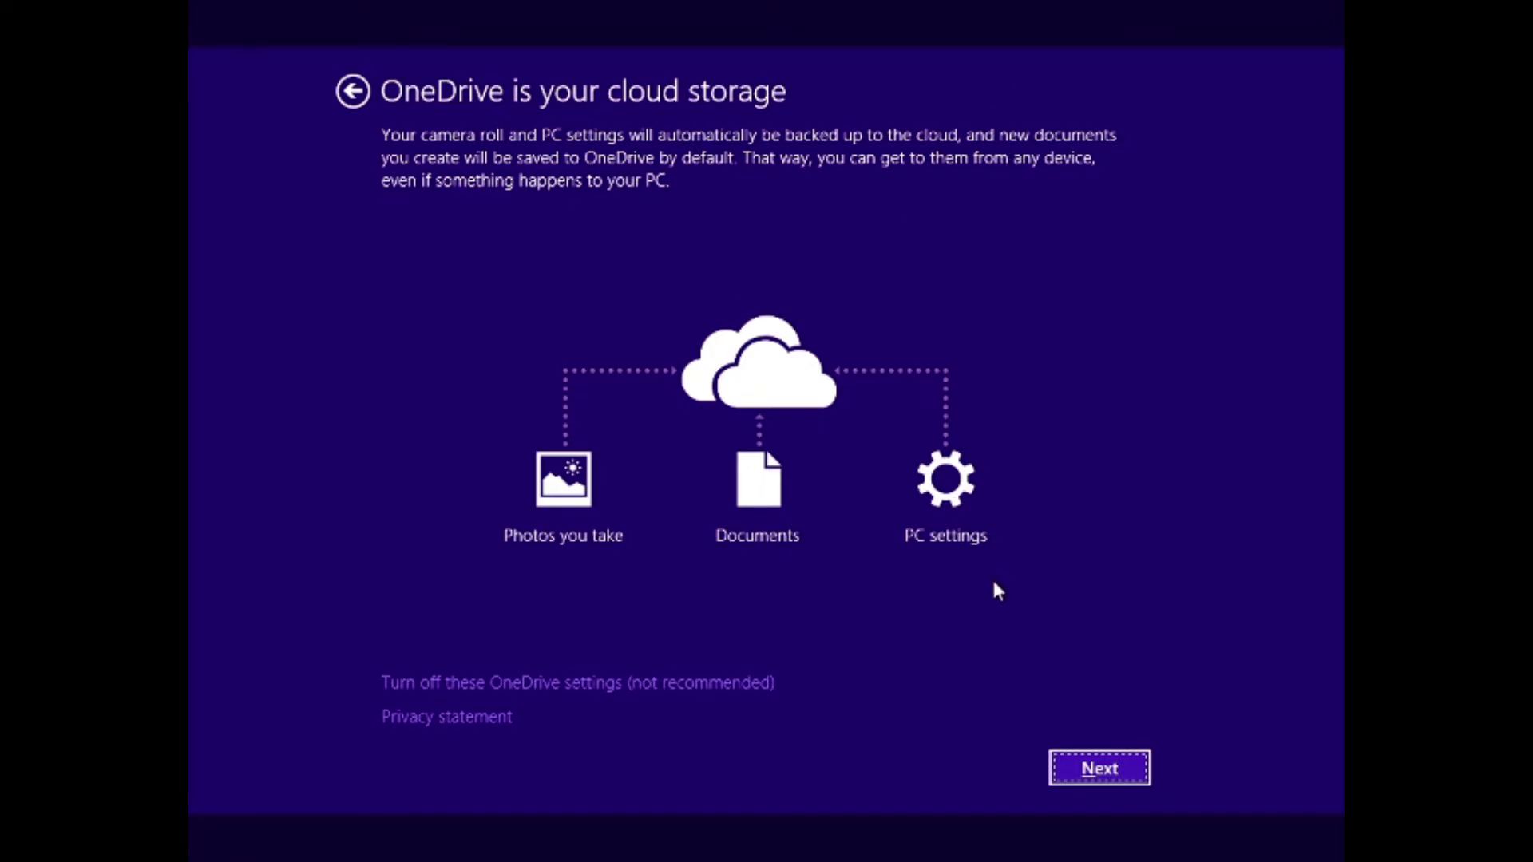
left_click(1091, 772)
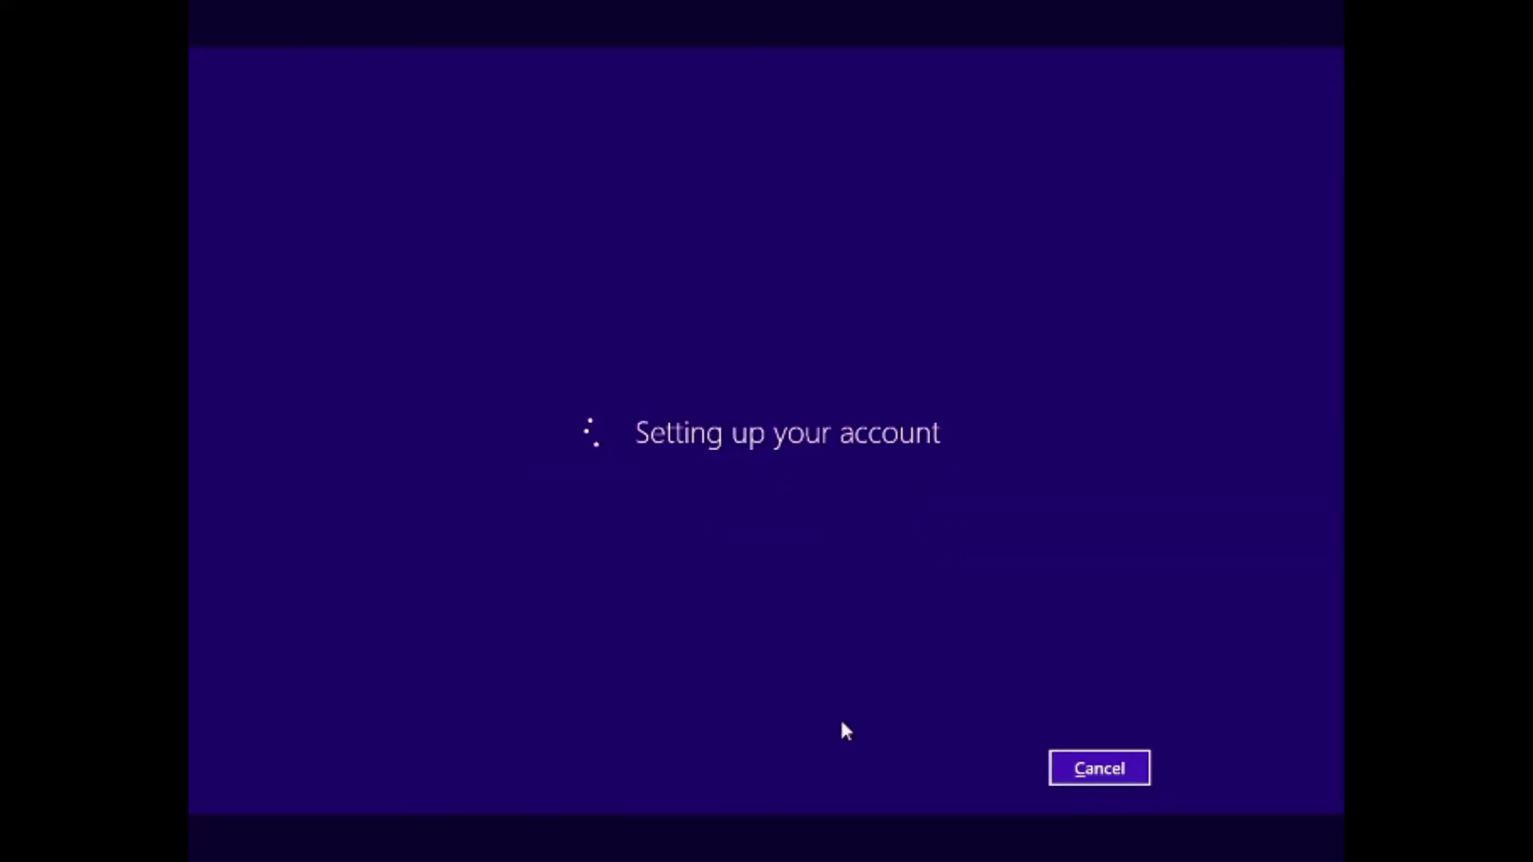